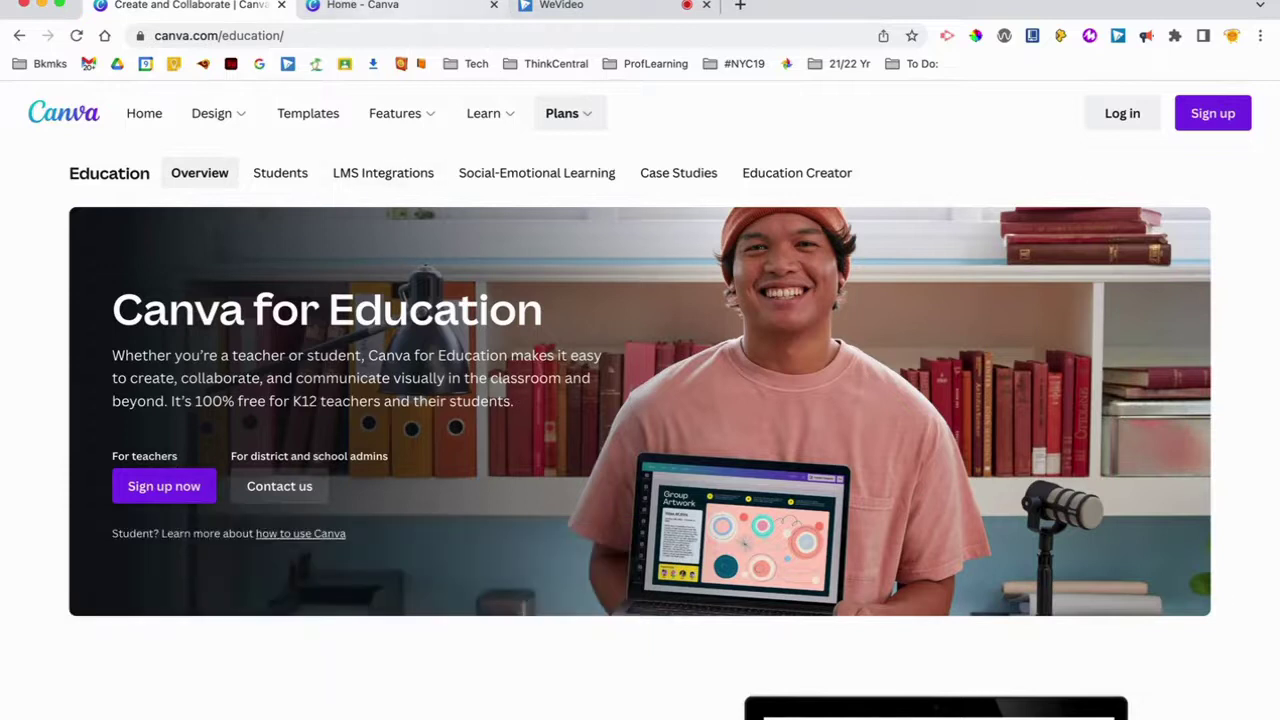
- Switch to the signed-in Canva home page and open the Education certificate templates
click(374, 10)
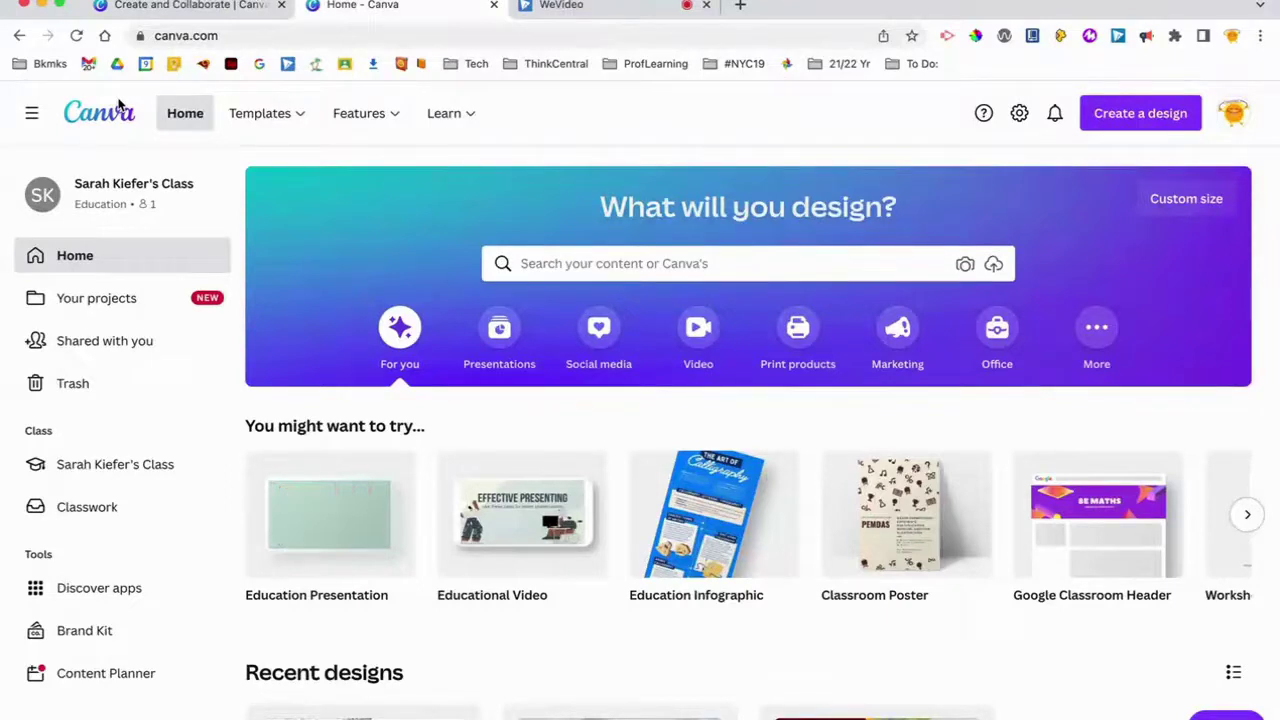
mouse_move(270, 122)
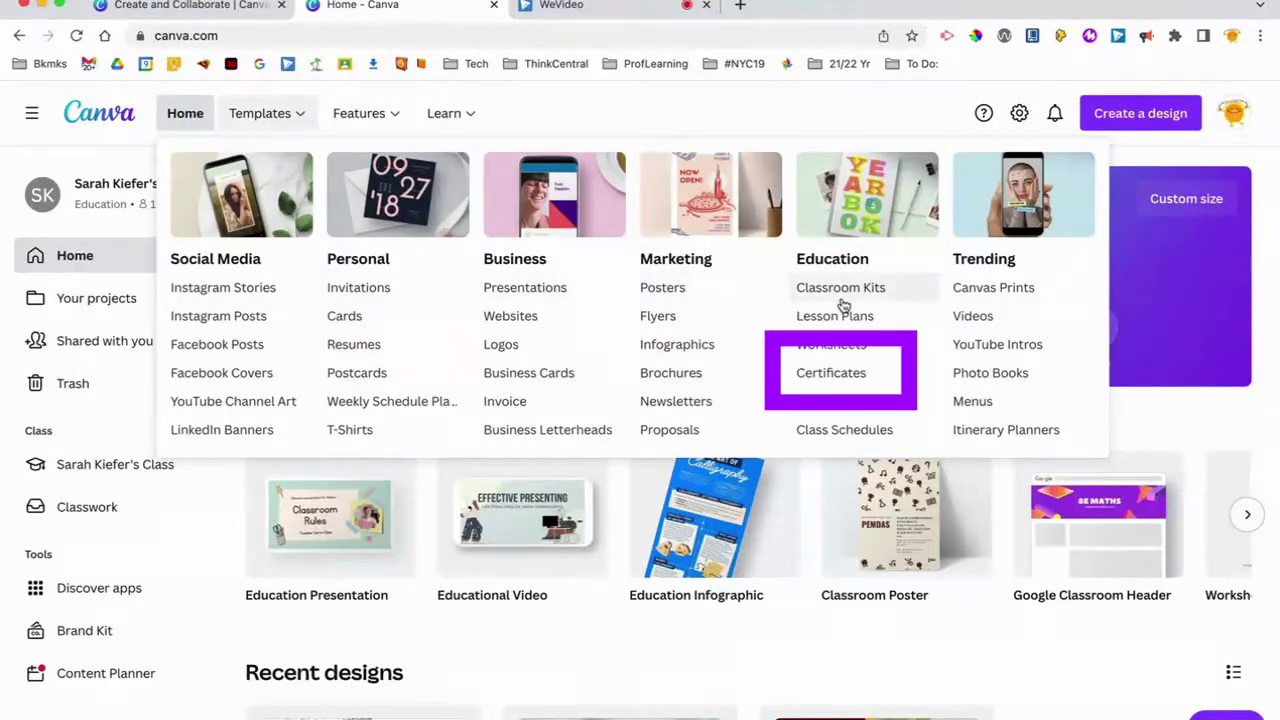
click(826, 376)
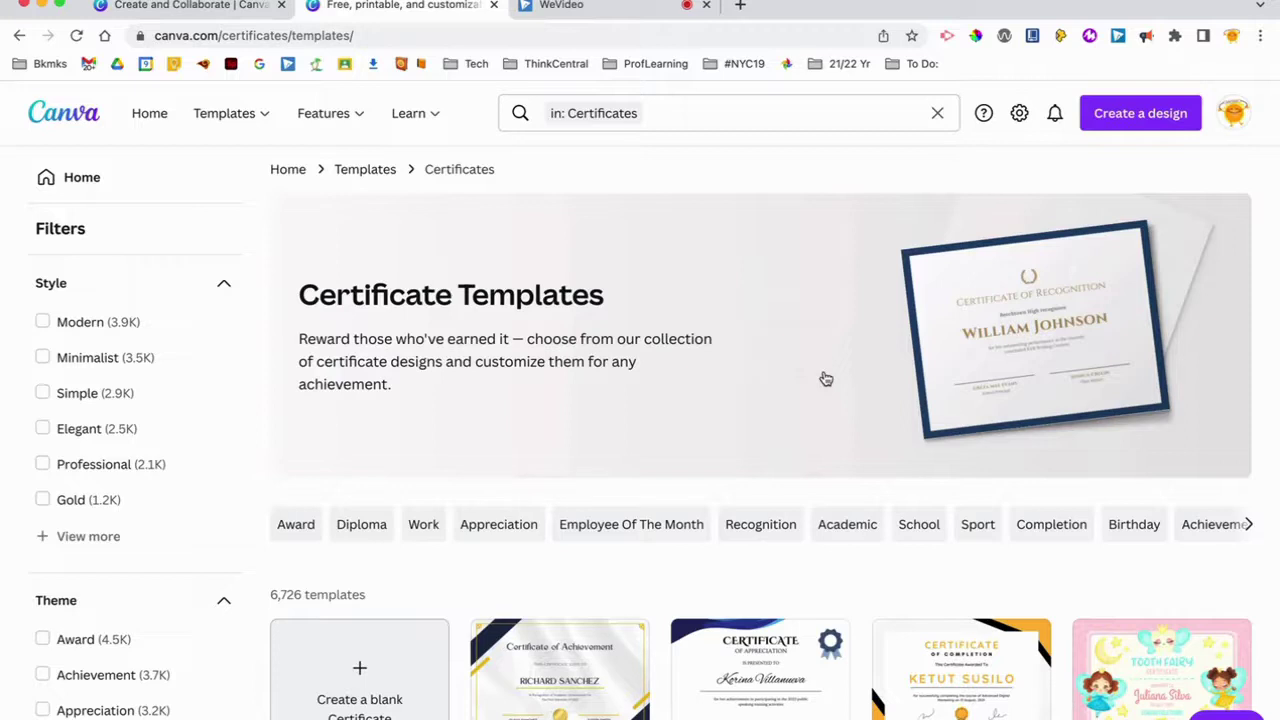
- Examine the range of ready-made designs in the certificate template gallery
scroll(826, 378, down, 5)
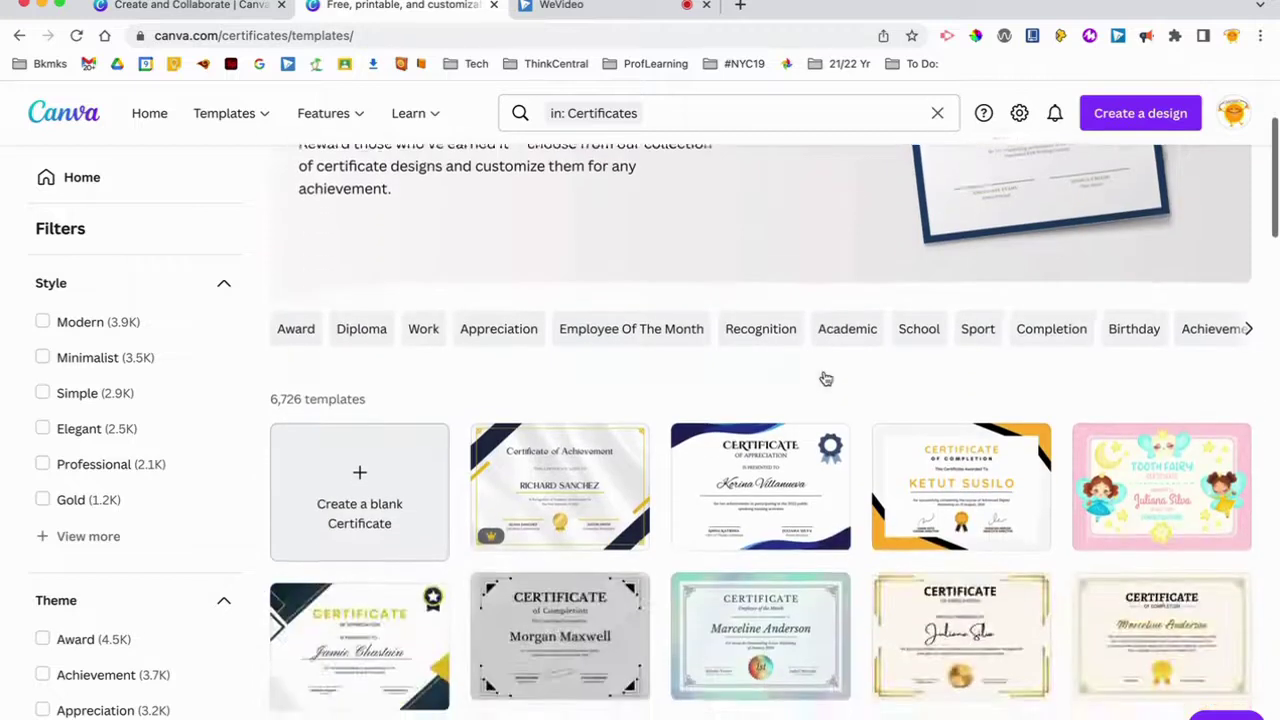
scroll(826, 378, down, 4)
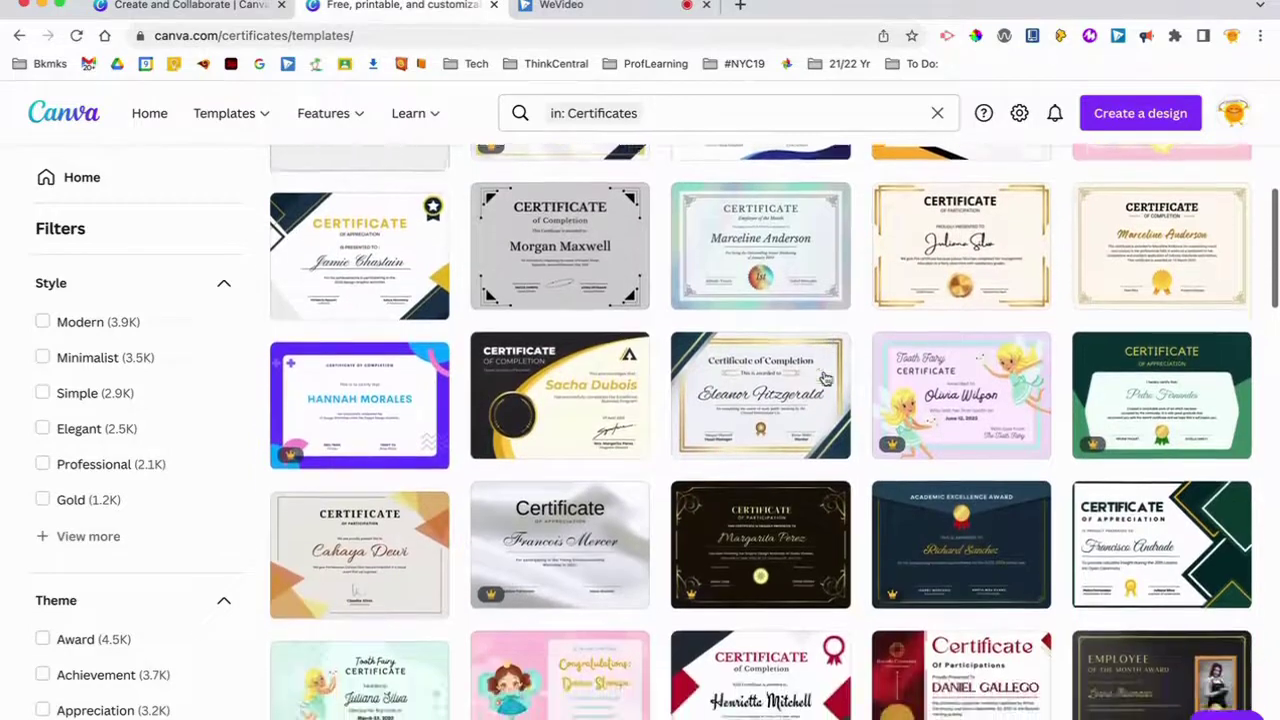
scroll(826, 378, down, 2)
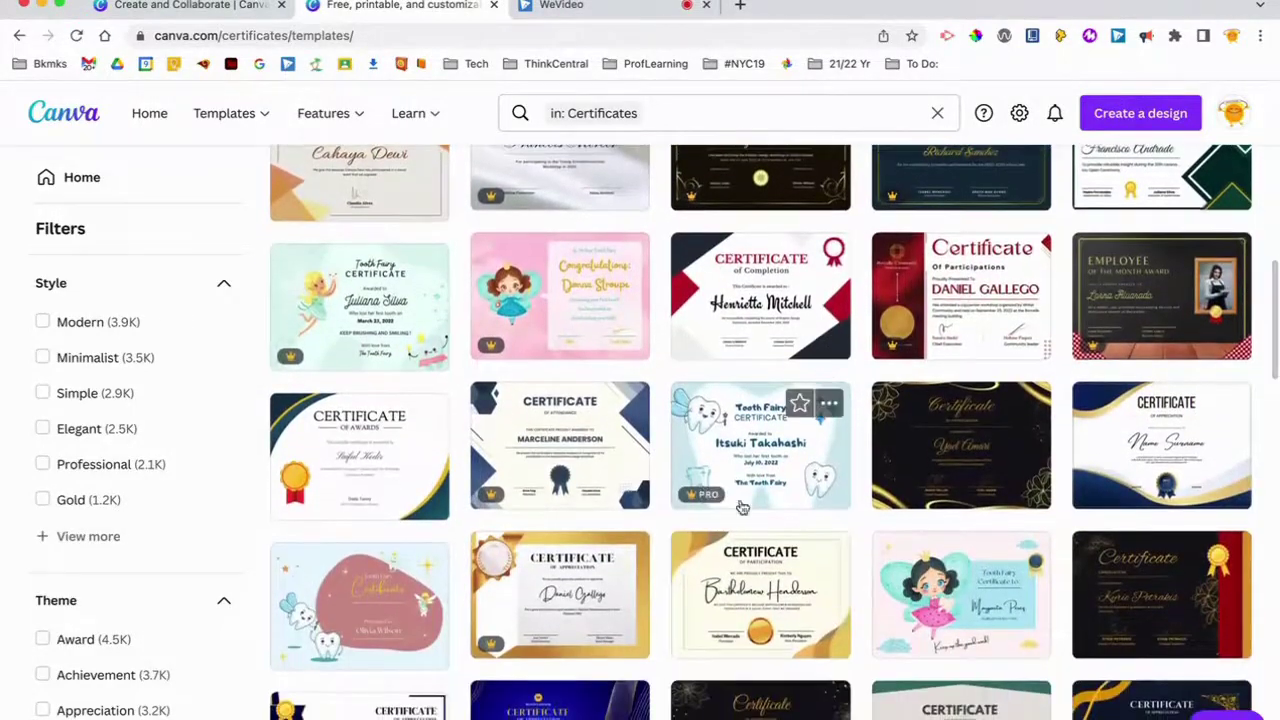
scroll(745, 441, down, 4)
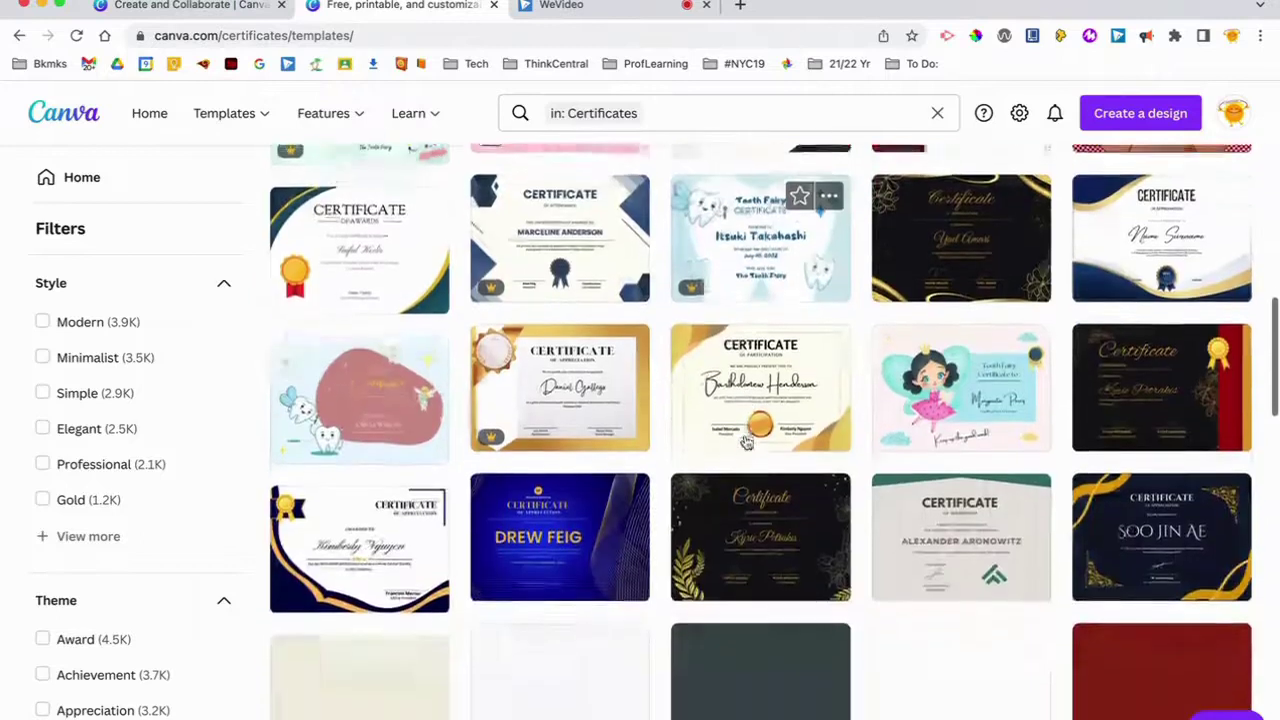
scroll(745, 441, down, 2)
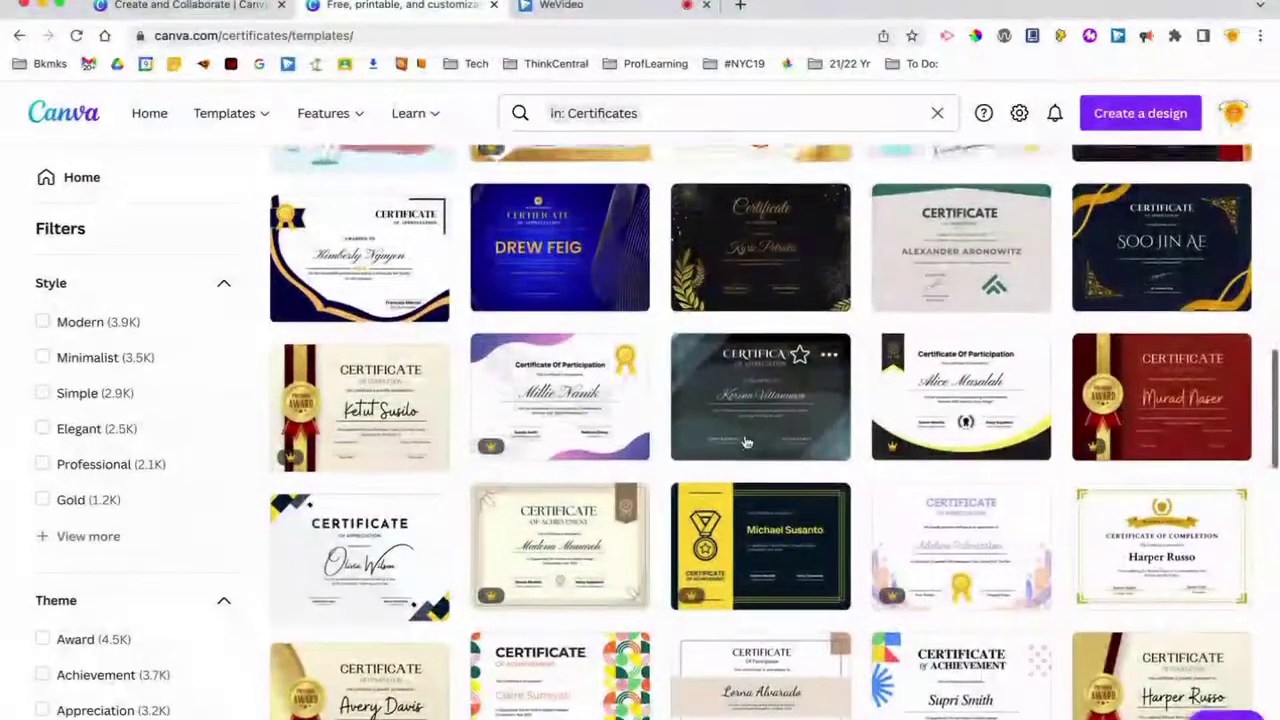
scroll(745, 441, down, 2)
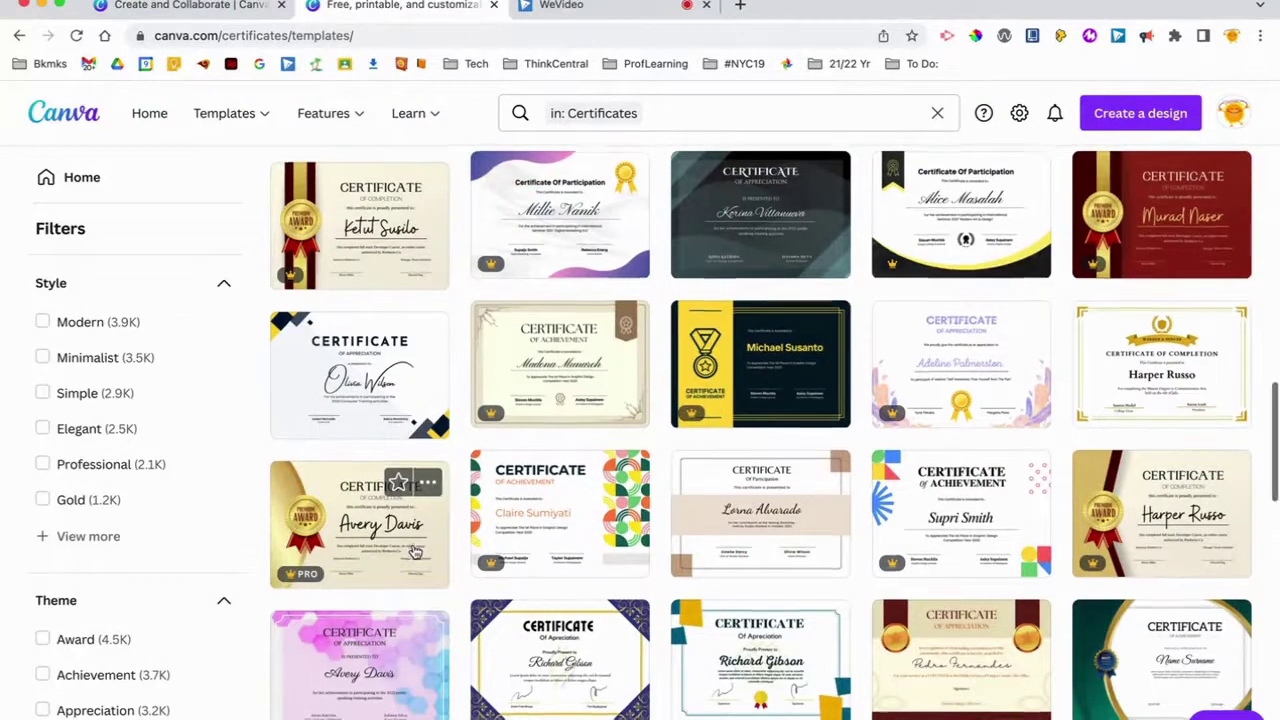
scroll(415, 553, down, 3)
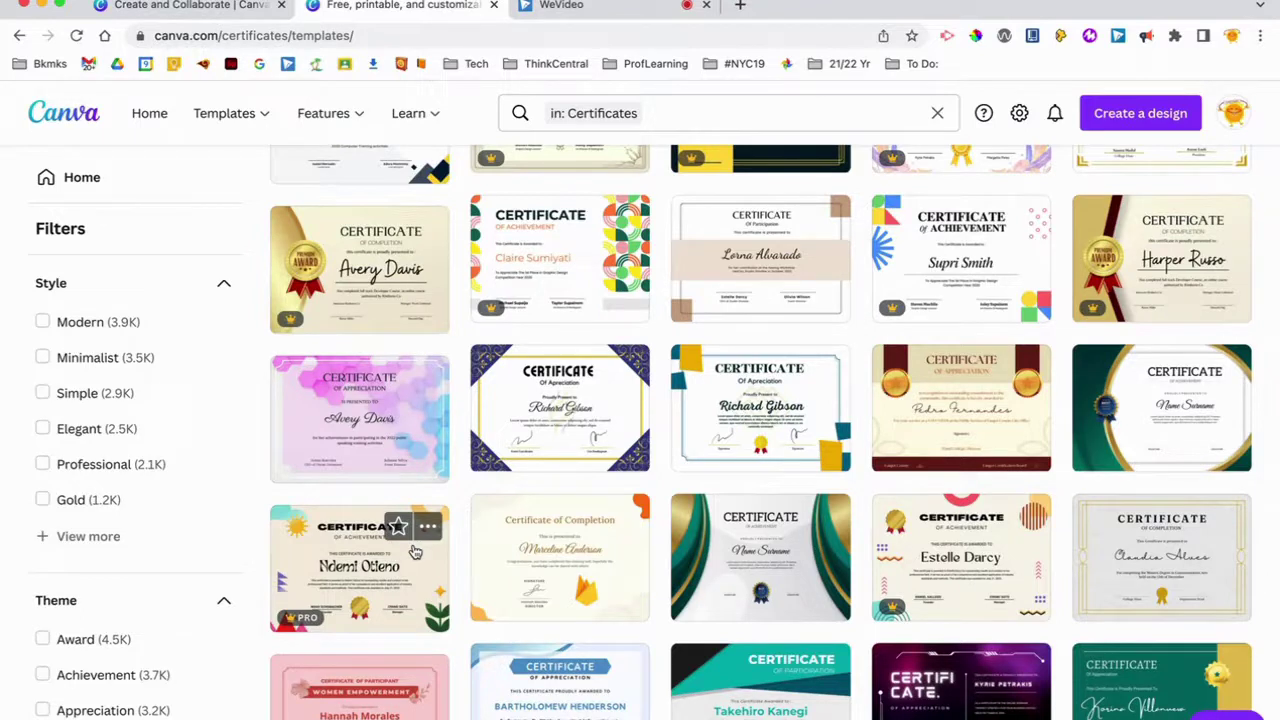
scroll(415, 550, up, 15)
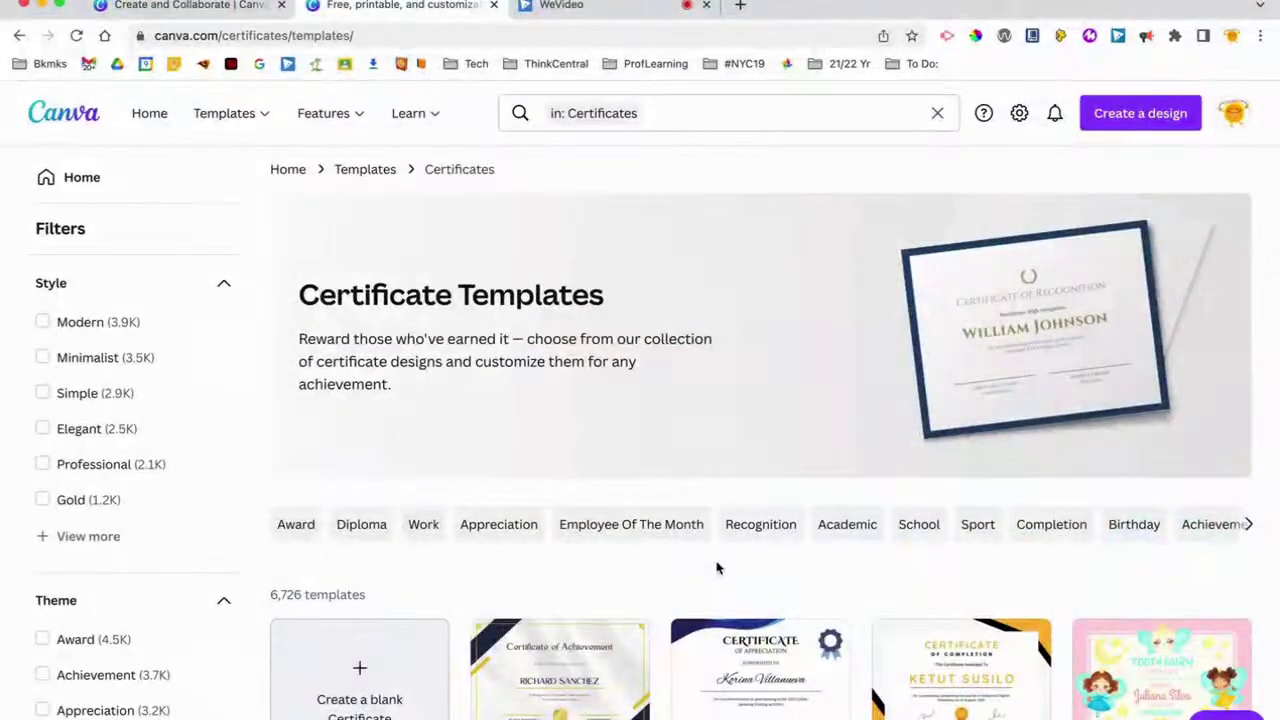
- Create a blank certificate design from the certificate templates page
scroll(716, 568, down, 3)
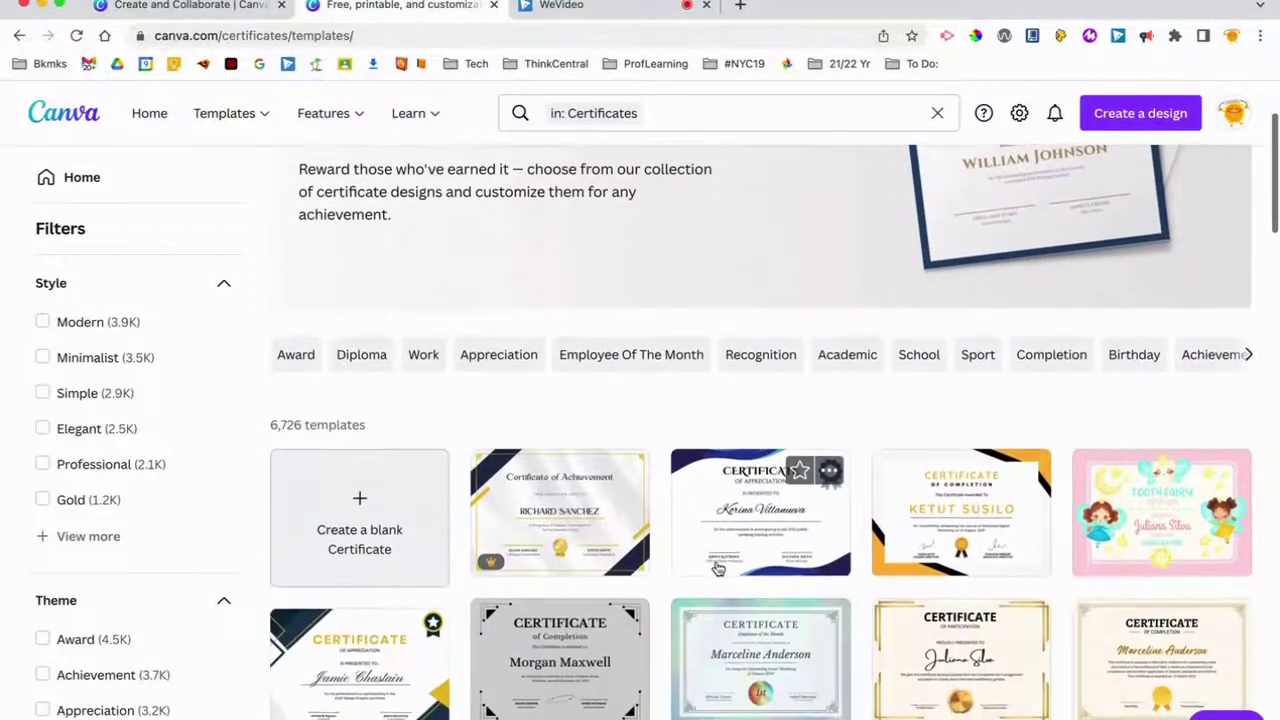
click(345, 530)
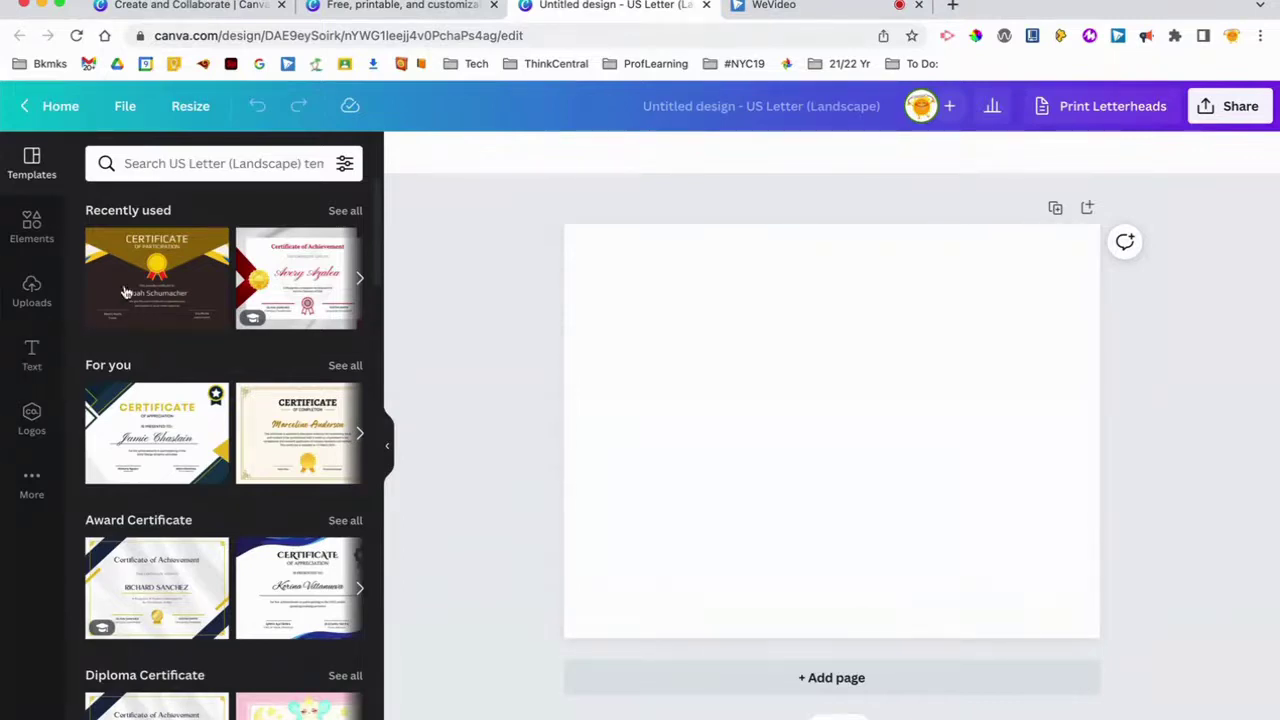
- Look through the certificate template categories, and search the templates for the recent term "academics"
scroll(181, 406, down, 1)
scroll(181, 406, down, 3)
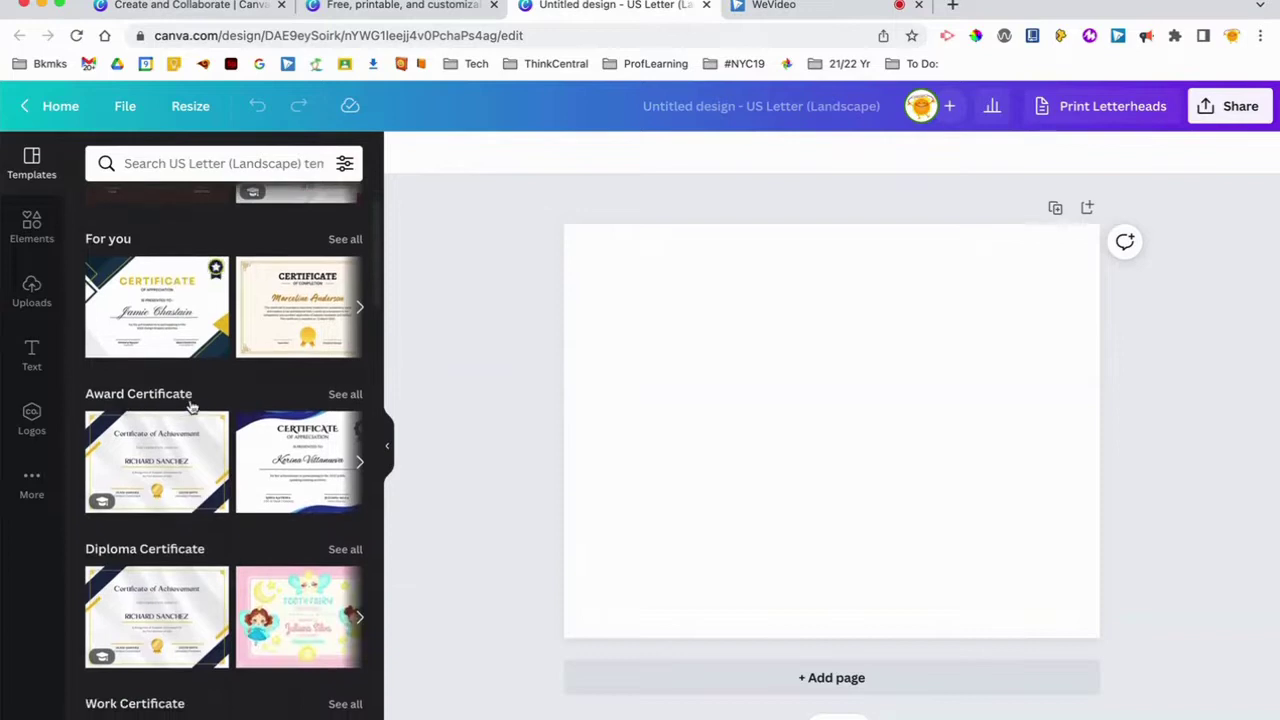
scroll(178, 549, down, 8)
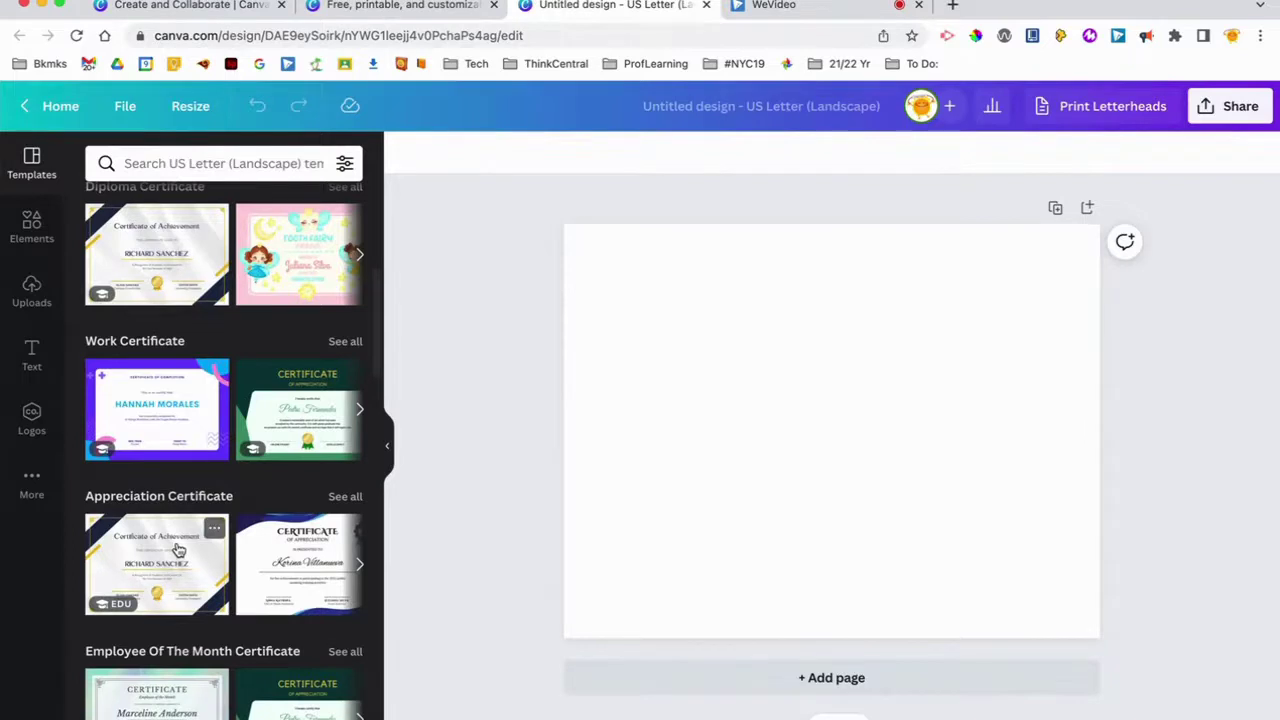
scroll(178, 549, down, 5)
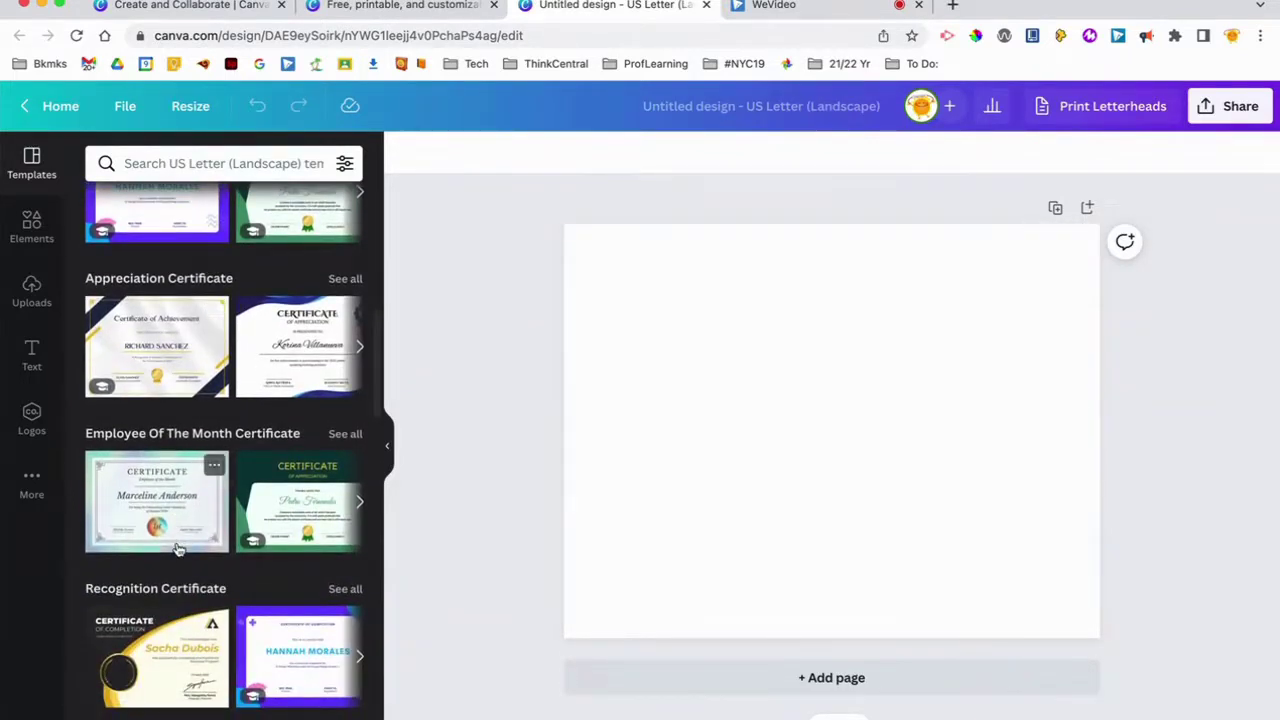
scroll(178, 549, up, 10)
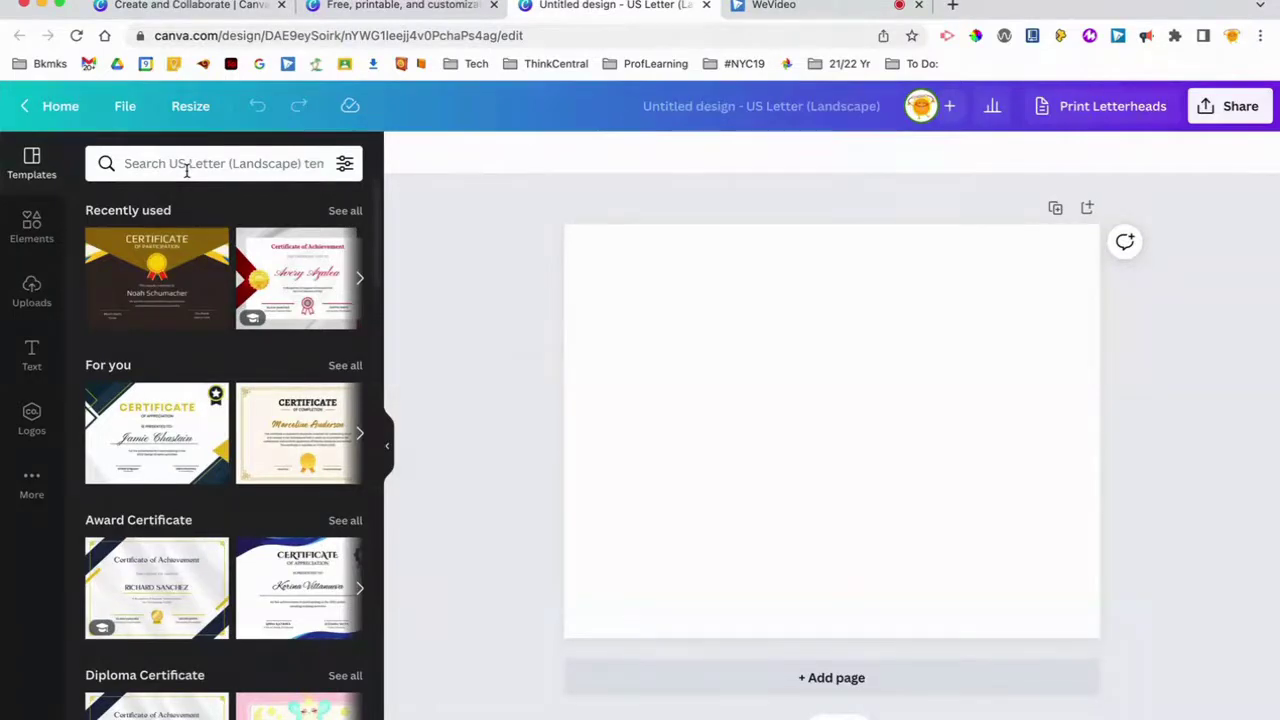
click(155, 165)
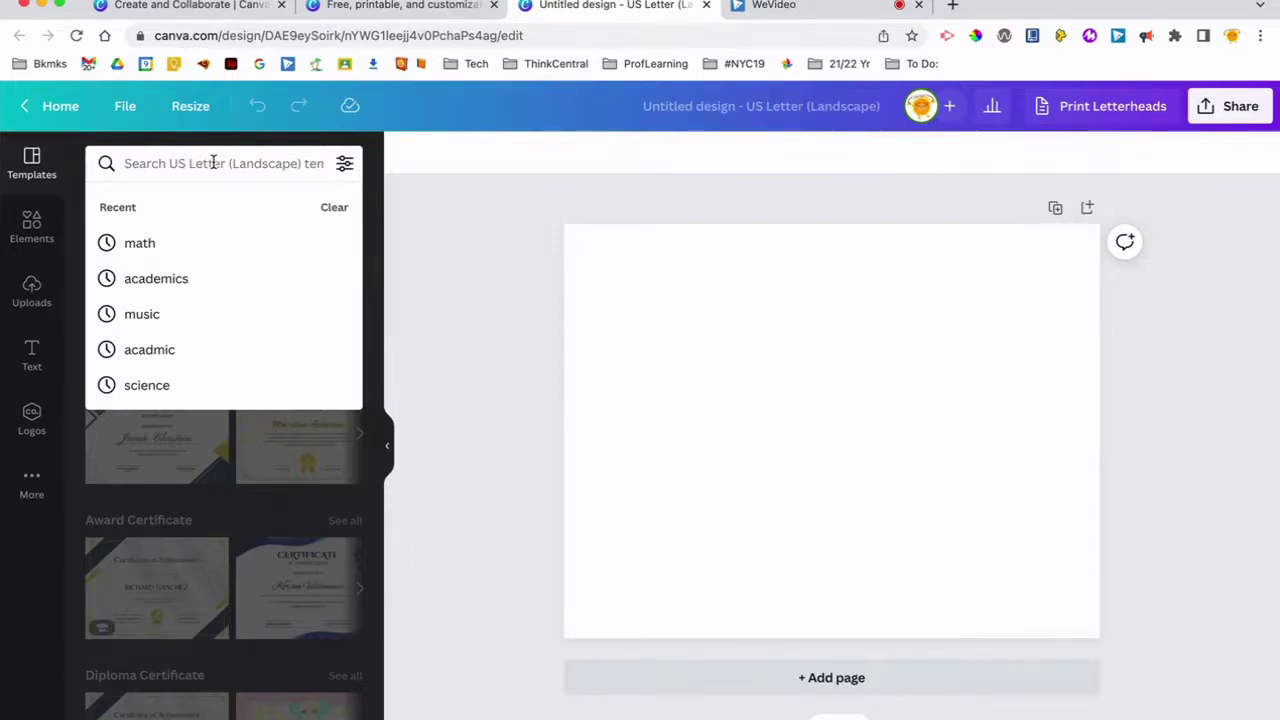
click(198, 283)
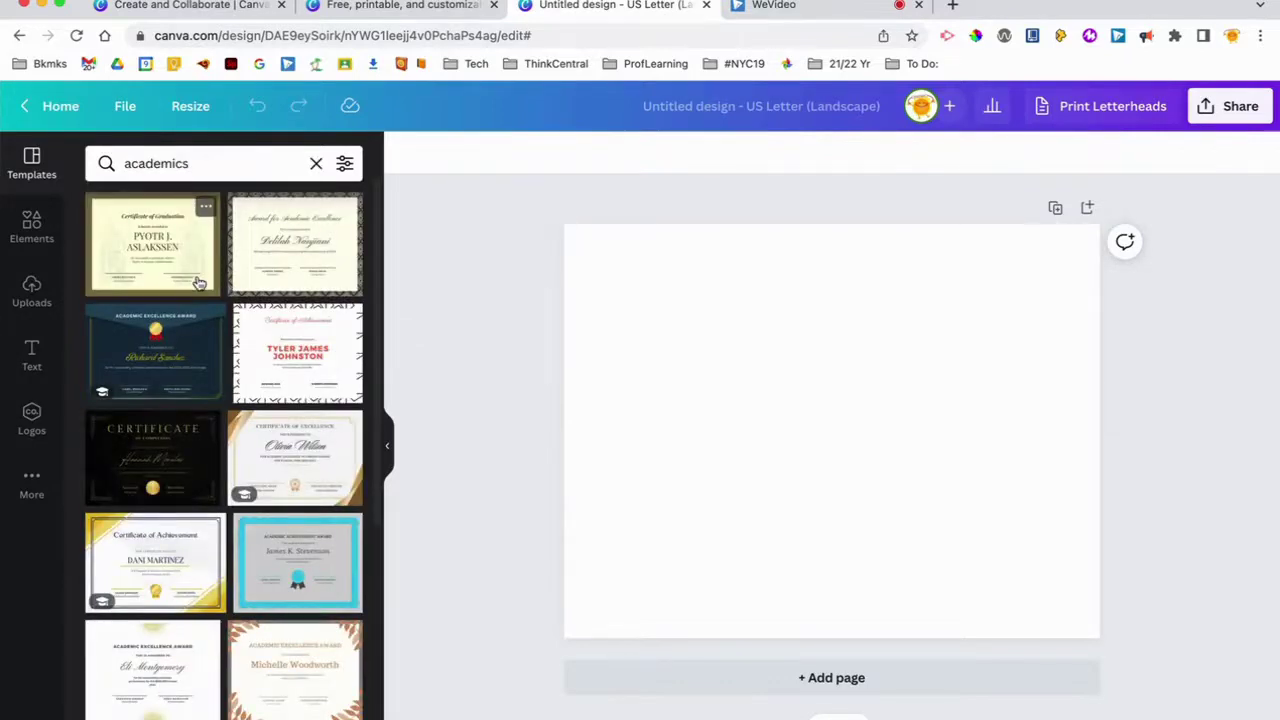
- Find the green Certificate of Appreciation template among the academics results and apply it to the blank page
scroll(198, 283, down, 4)
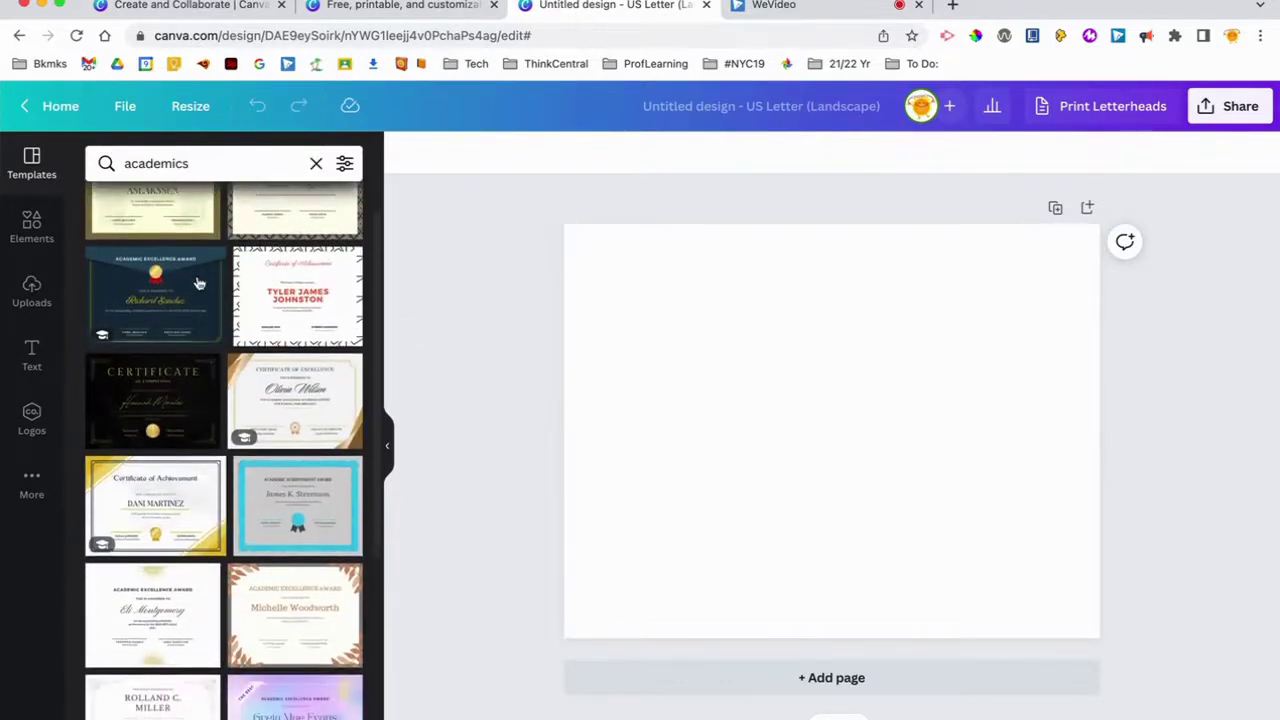
scroll(198, 283, down, 5)
scroll(198, 283, down, 5)
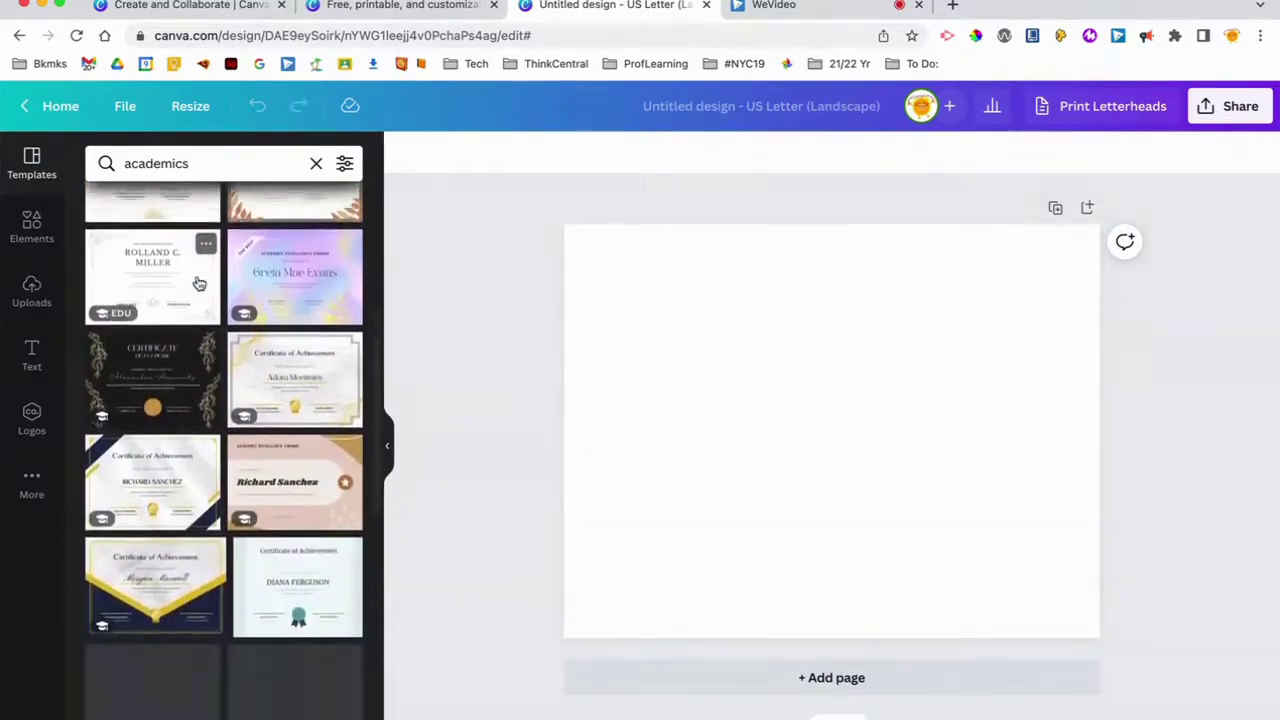
scroll(198, 283, down, 3)
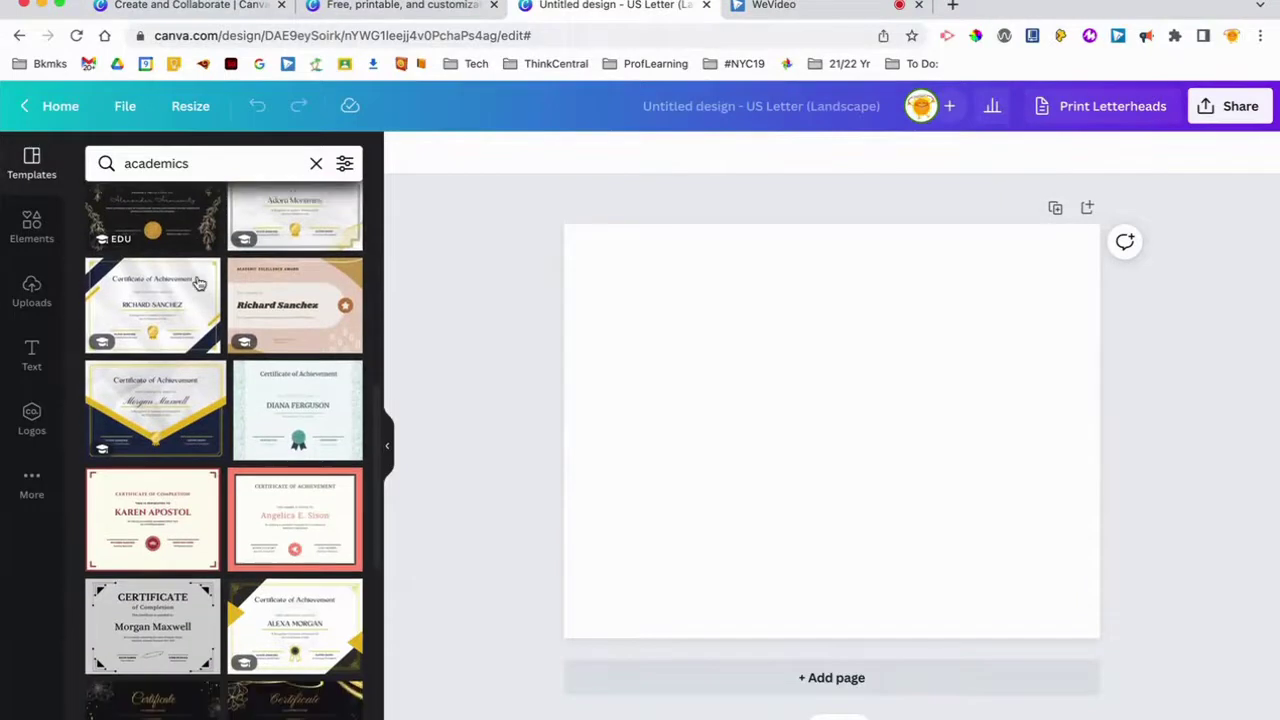
scroll(198, 283, down, 3)
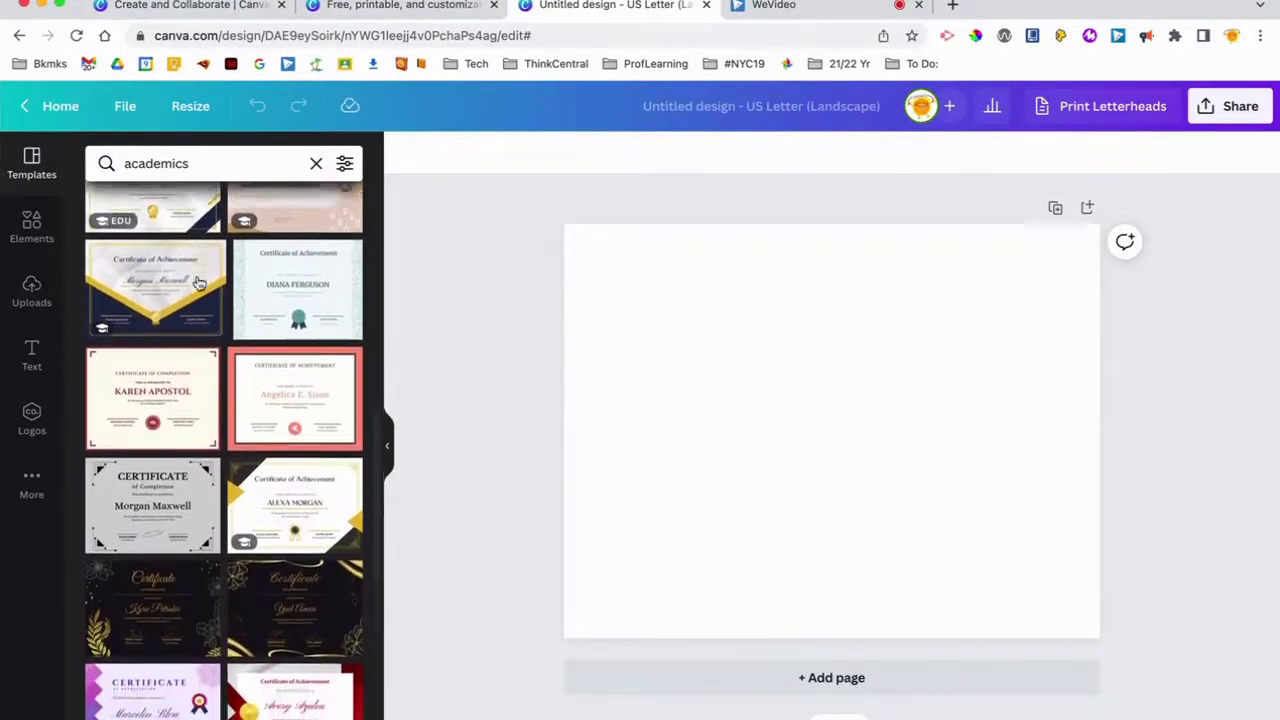
scroll(198, 283, down, 3)
scroll(198, 283, down, 2)
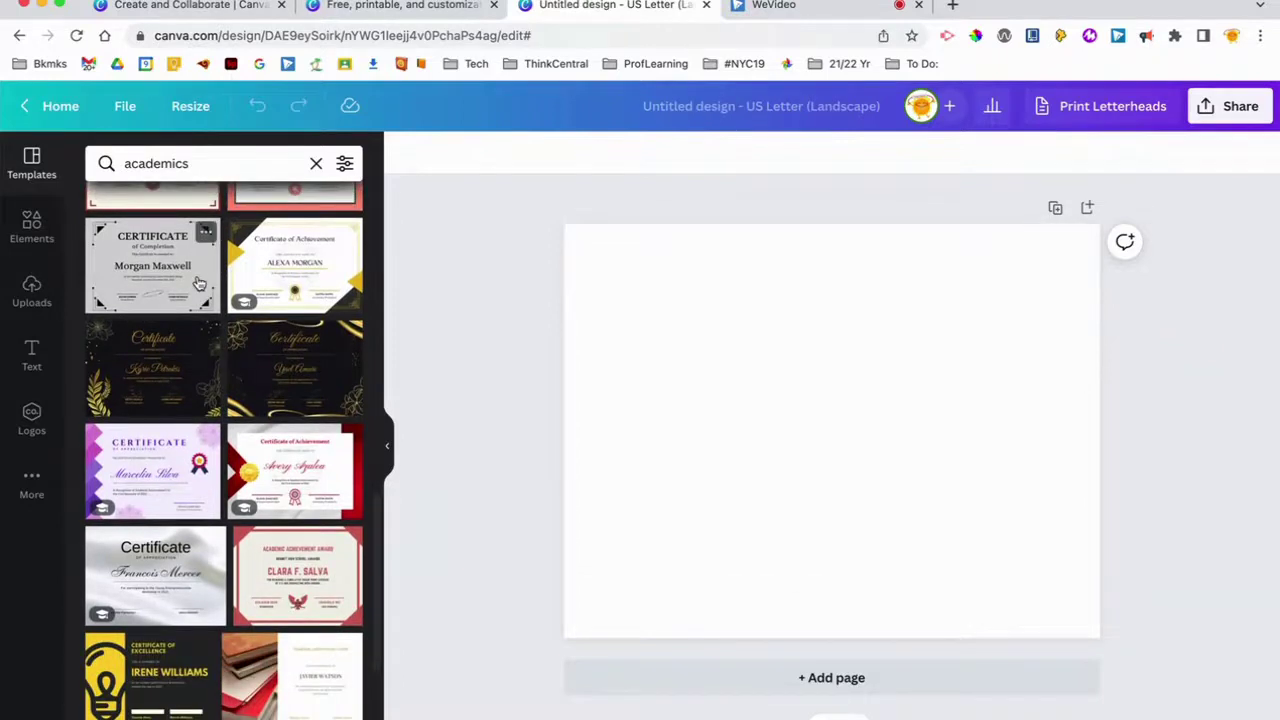
scroll(198, 283, down, 5)
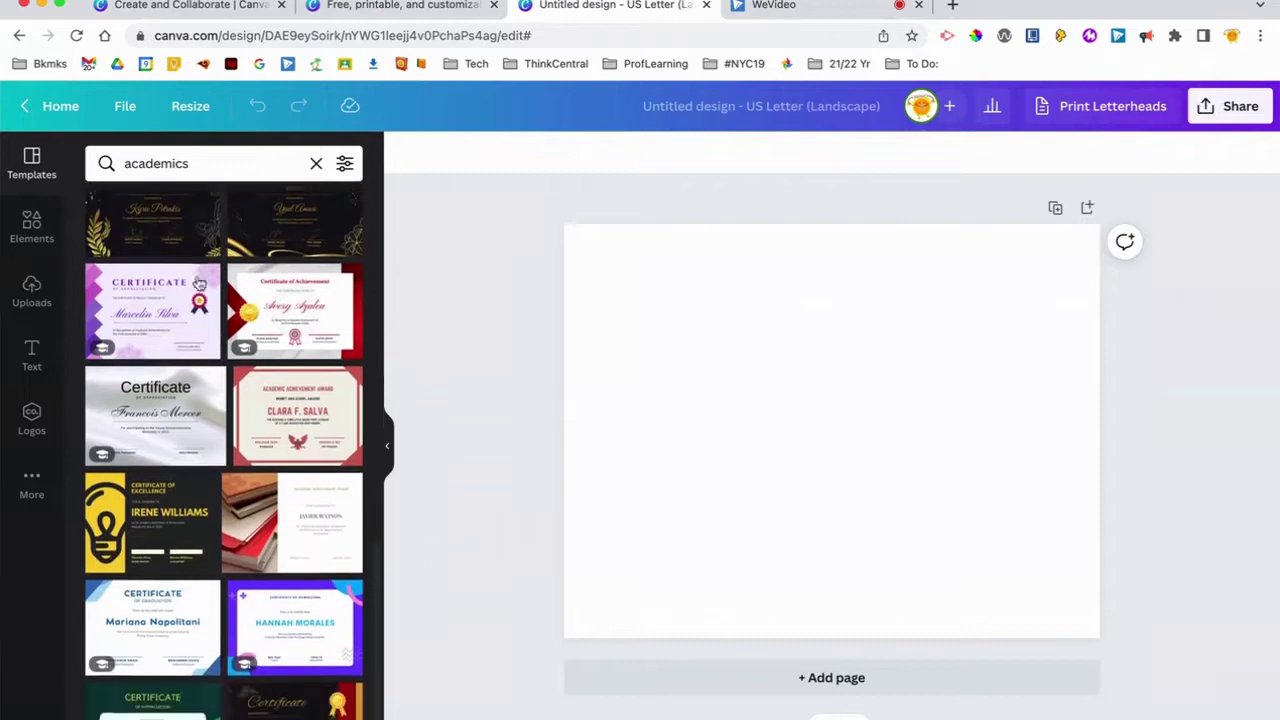
scroll(198, 283, down, 6)
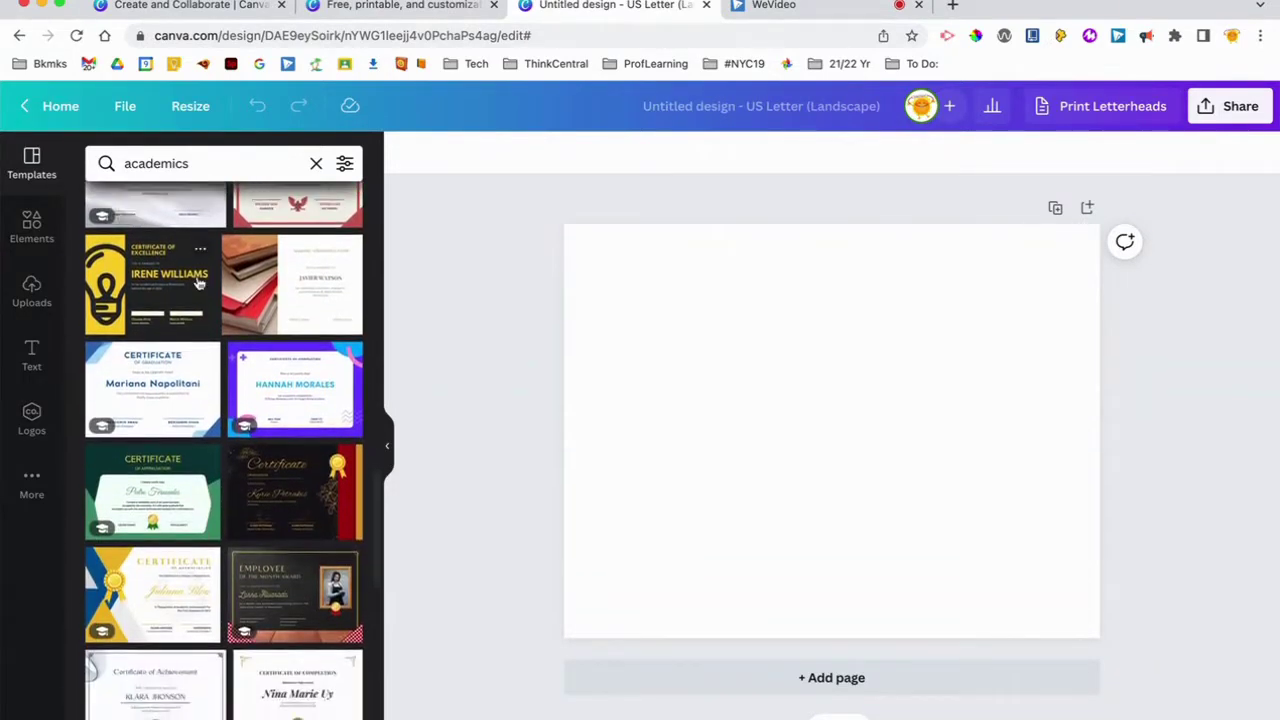
scroll(198, 283, down, 3)
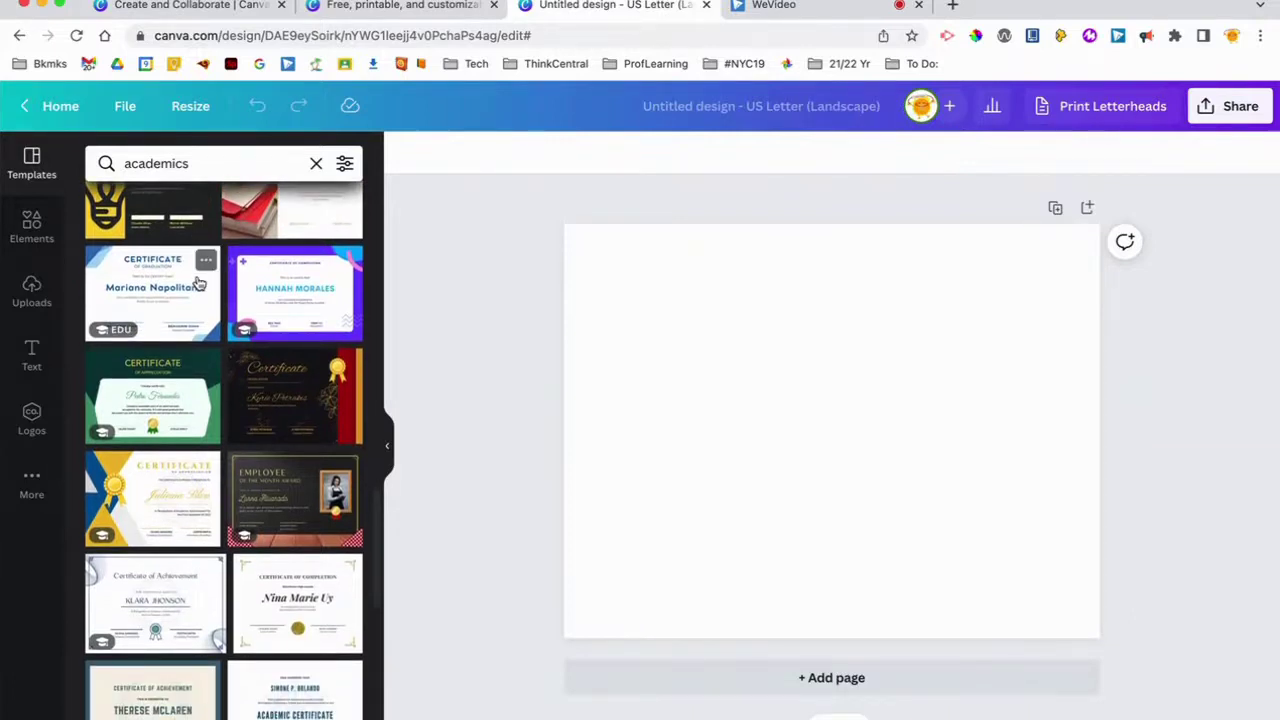
click(152, 391)
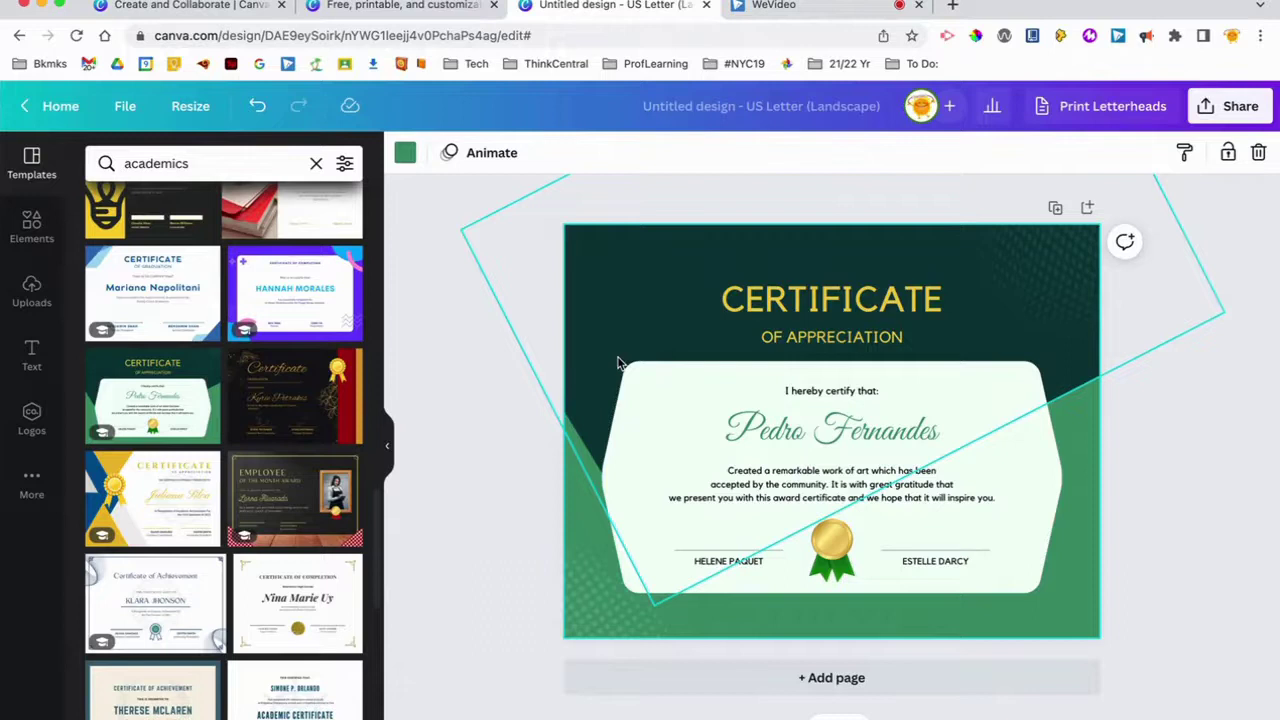
- Try the document's gold and light green and the default coral red on the certificate's dark green upper background shape
click(605, 301)
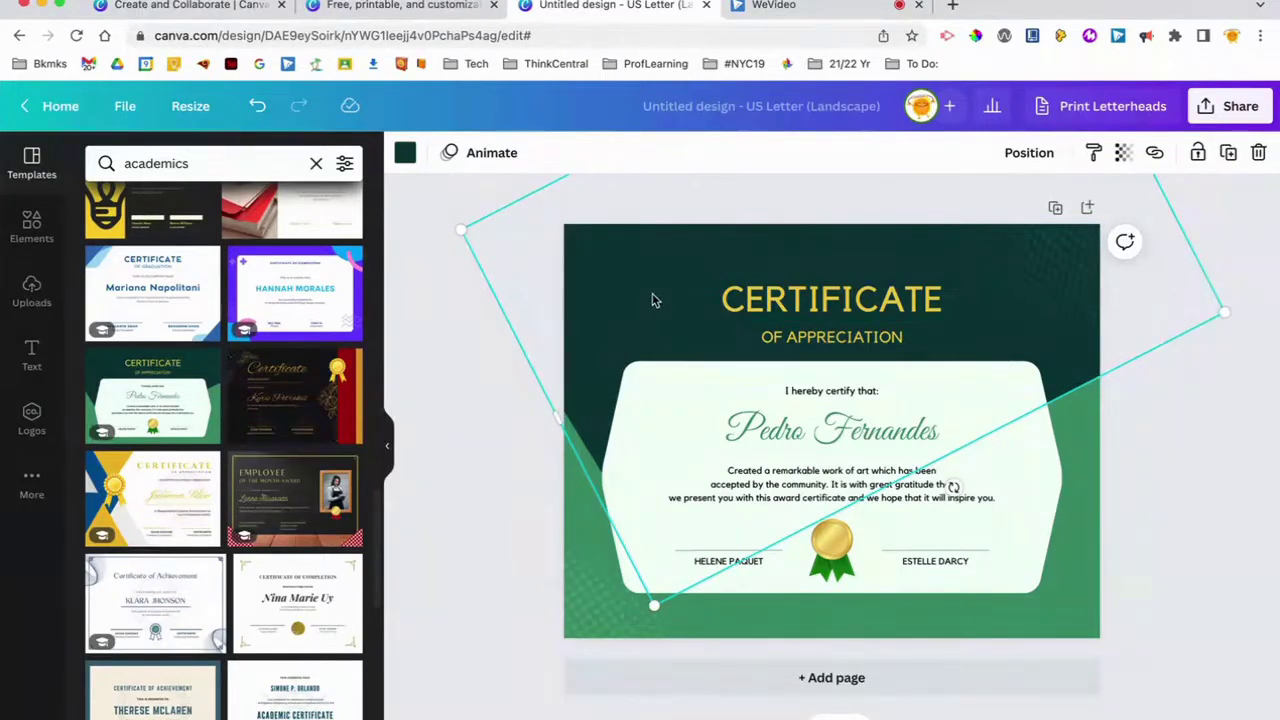
click(405, 153)
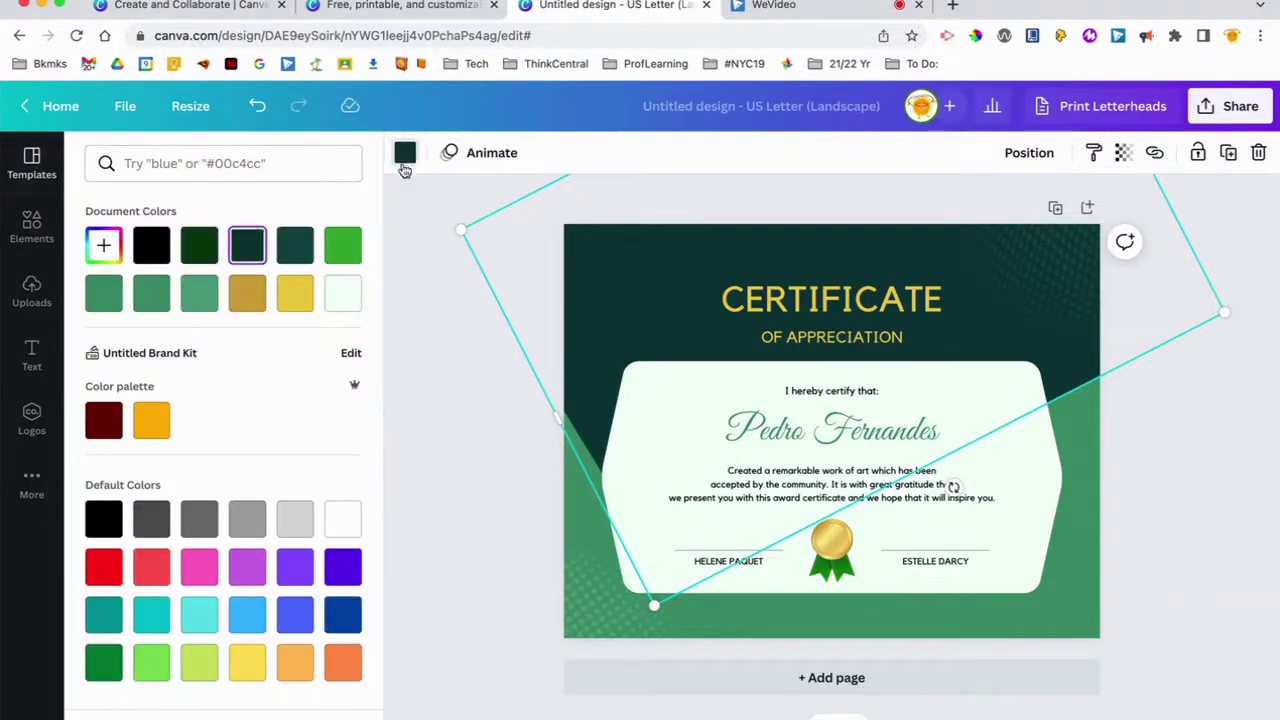
click(292, 298)
click(247, 296)
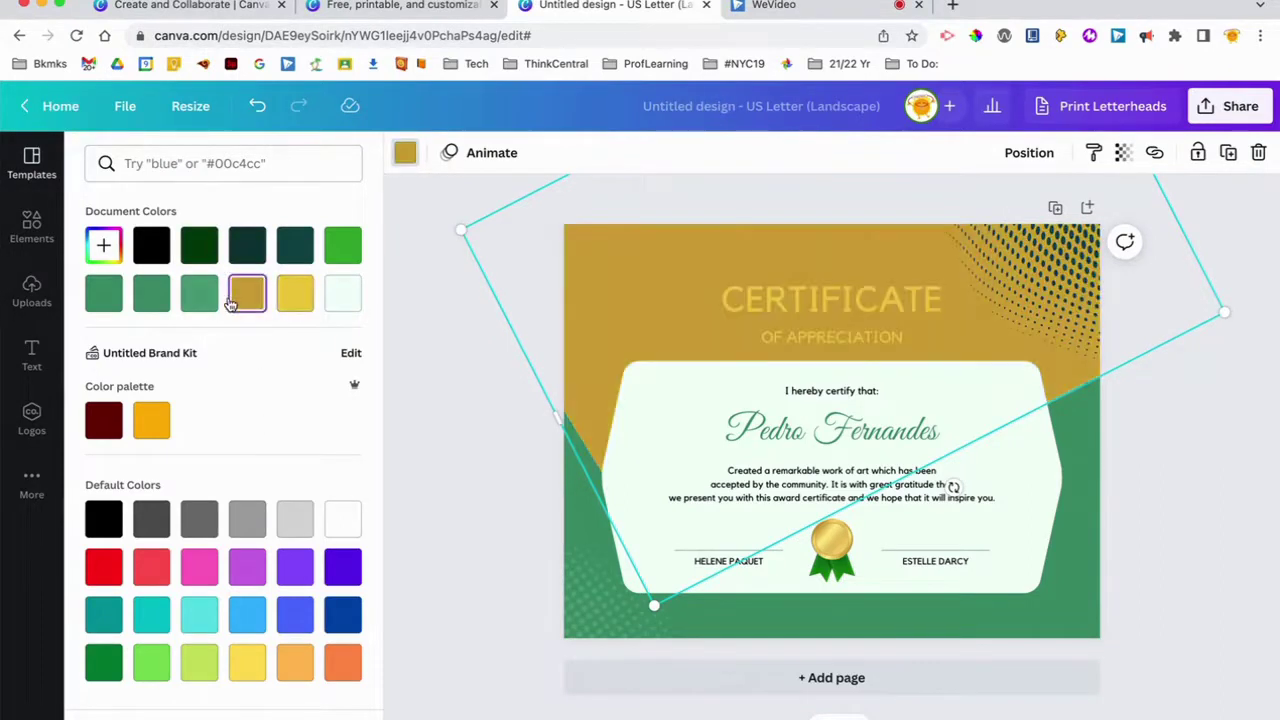
click(200, 301)
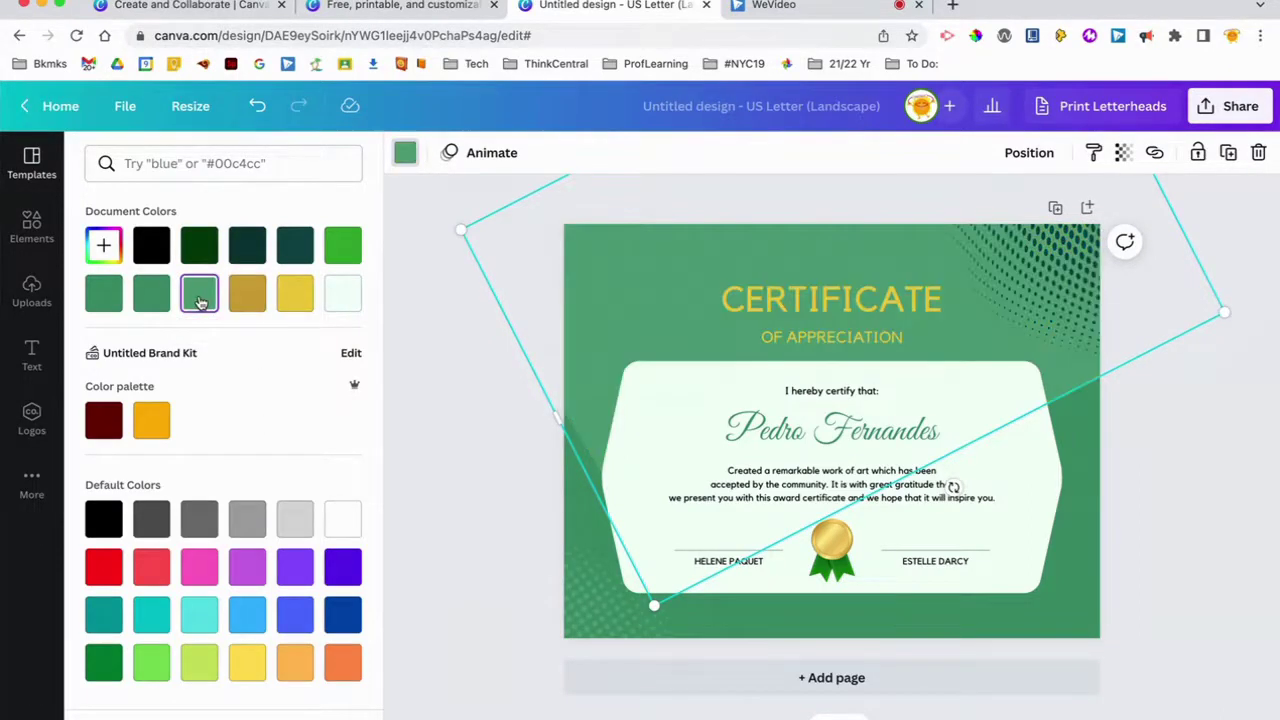
click(152, 566)
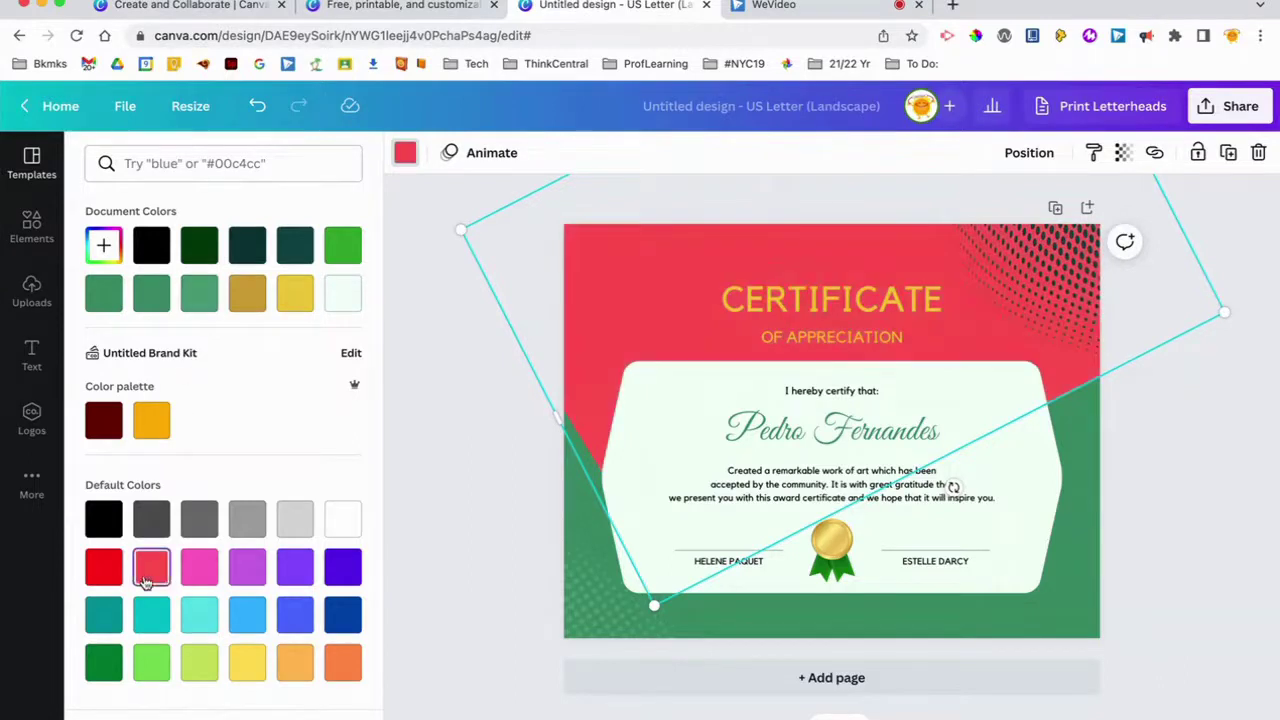
- Give the upper background shape a custom dark red color, #B42D2D, and reopen its custom color code
click(104, 245)
drag(256, 290, 278, 315)
click(248, 492)
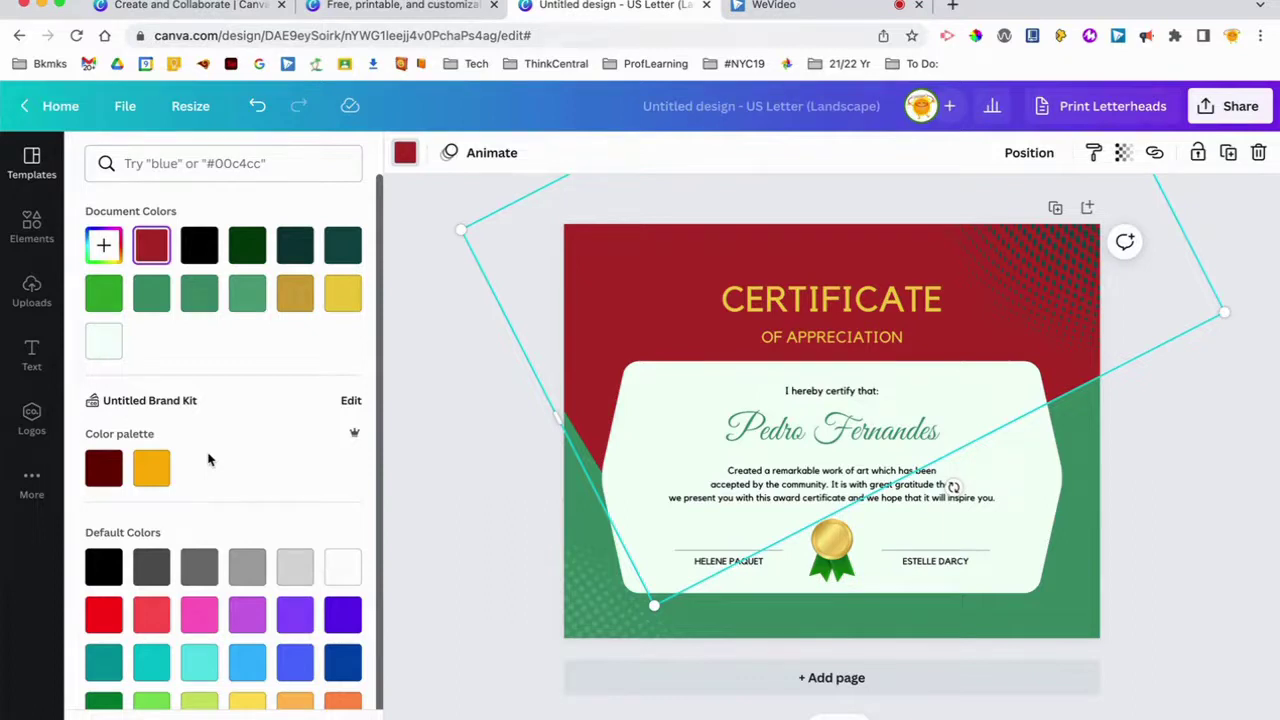
click(103, 247)
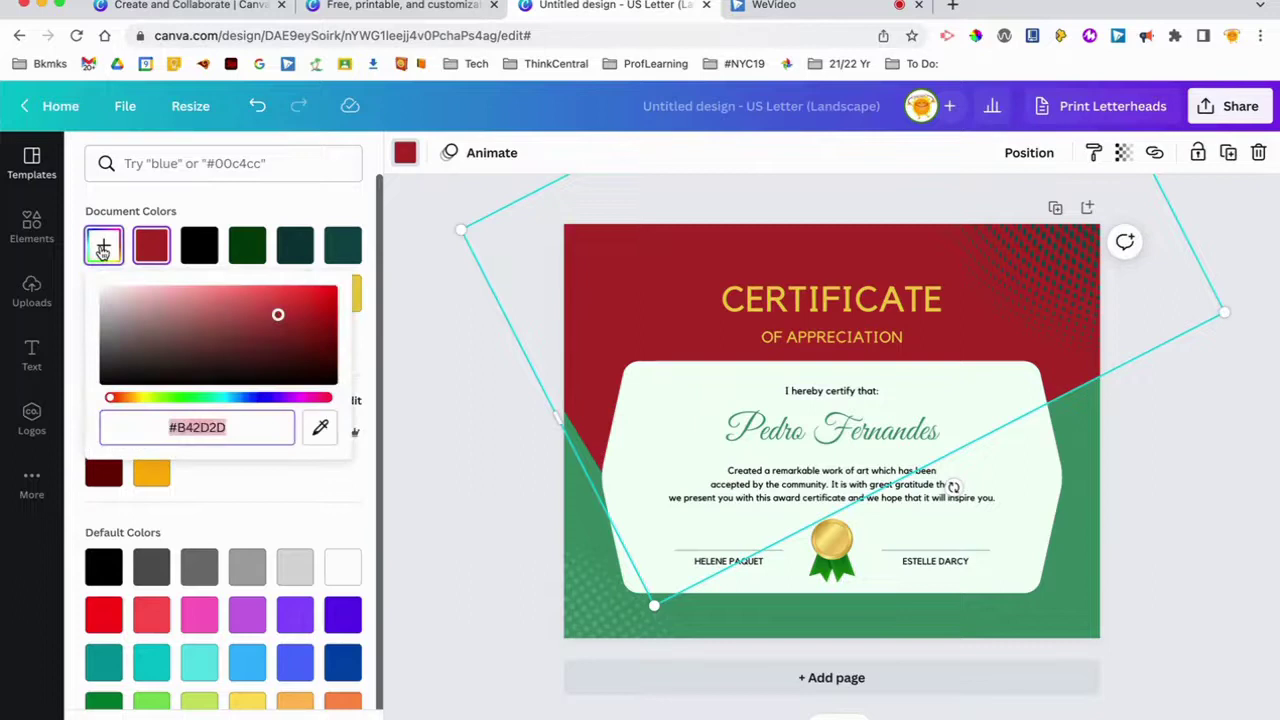
- Recolor the certificate's upper background shape with the dark maroon from the brand kit palette
click(320, 431)
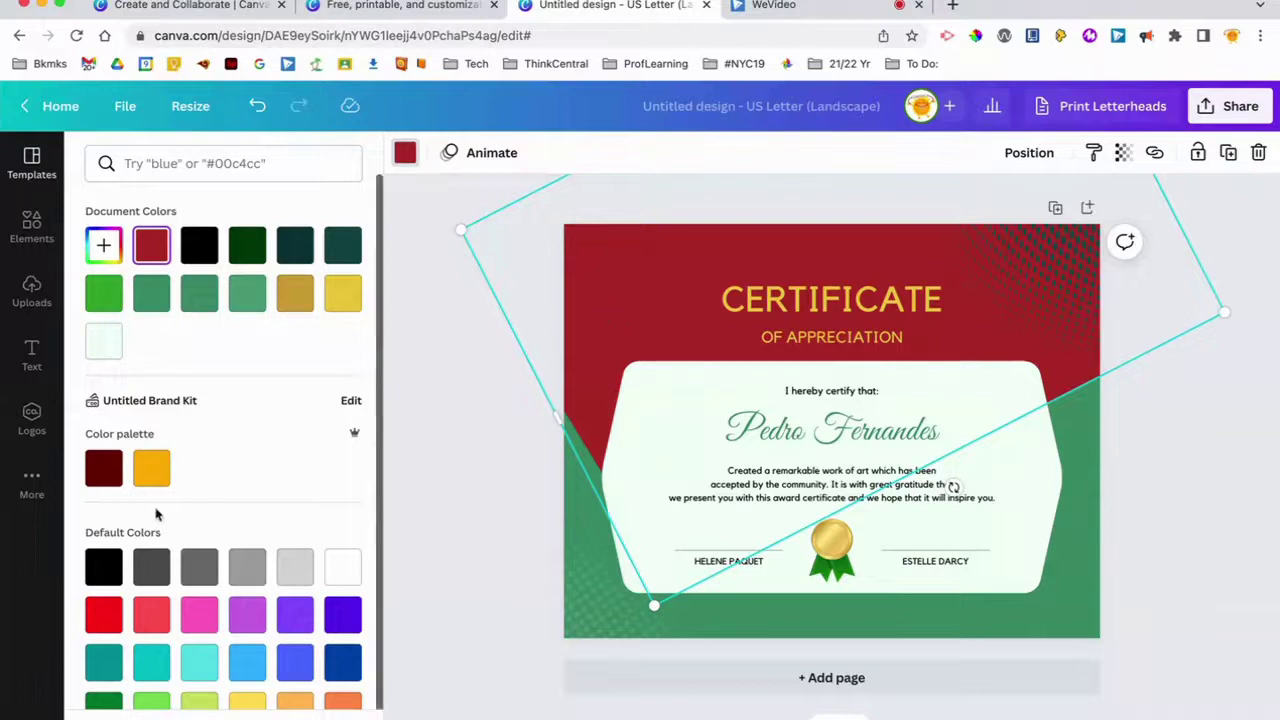
click(103, 479)
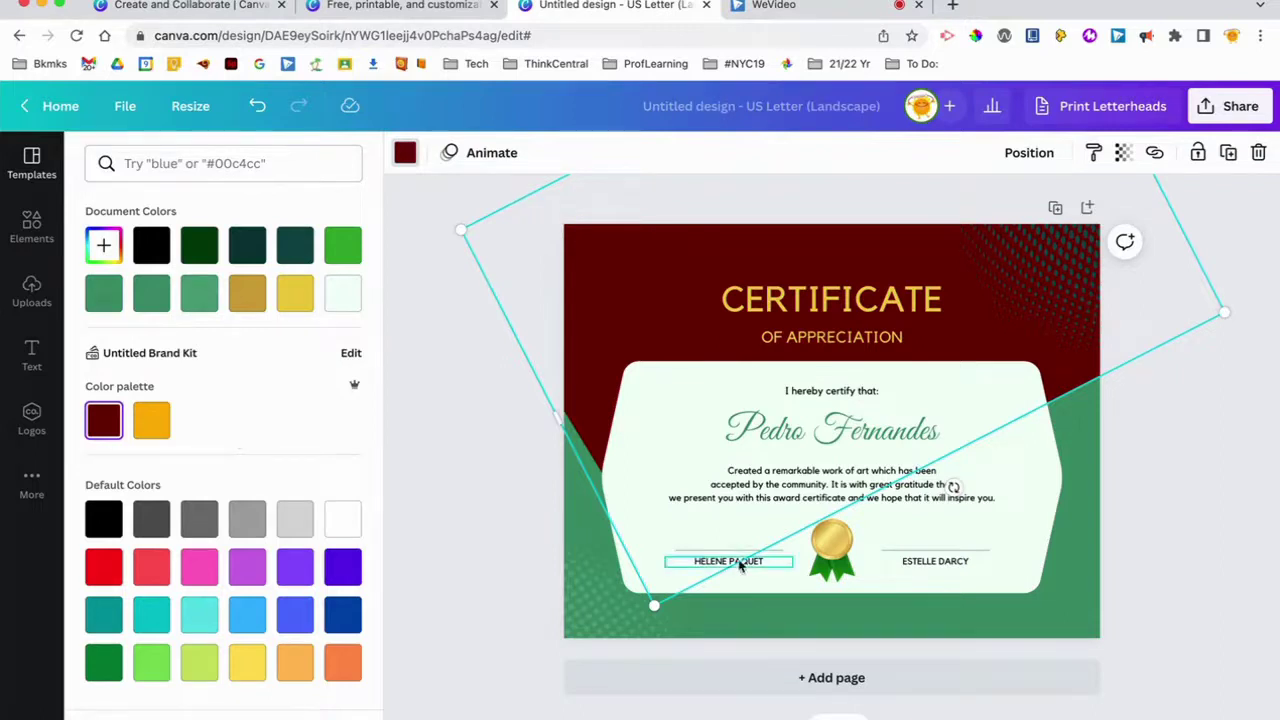
key(Escape)
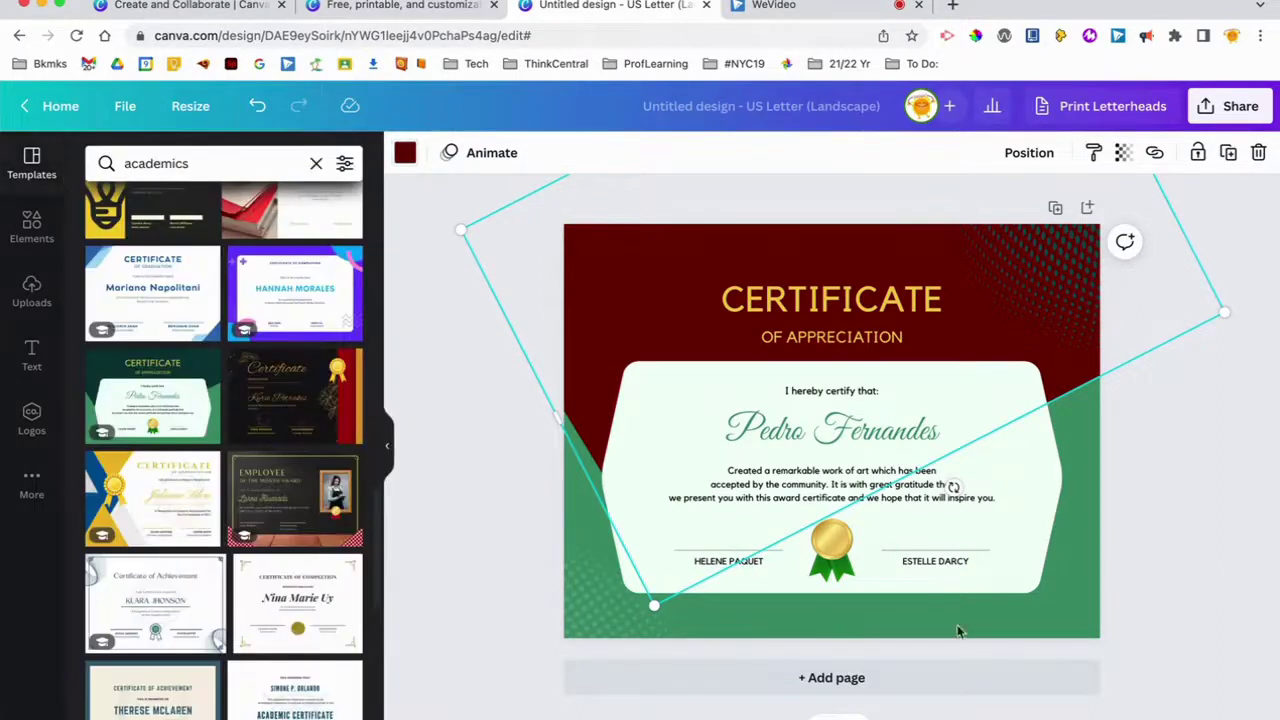
- Change the certificate's green page background to the brand kit's golden orange, #fcb308
click(1089, 608)
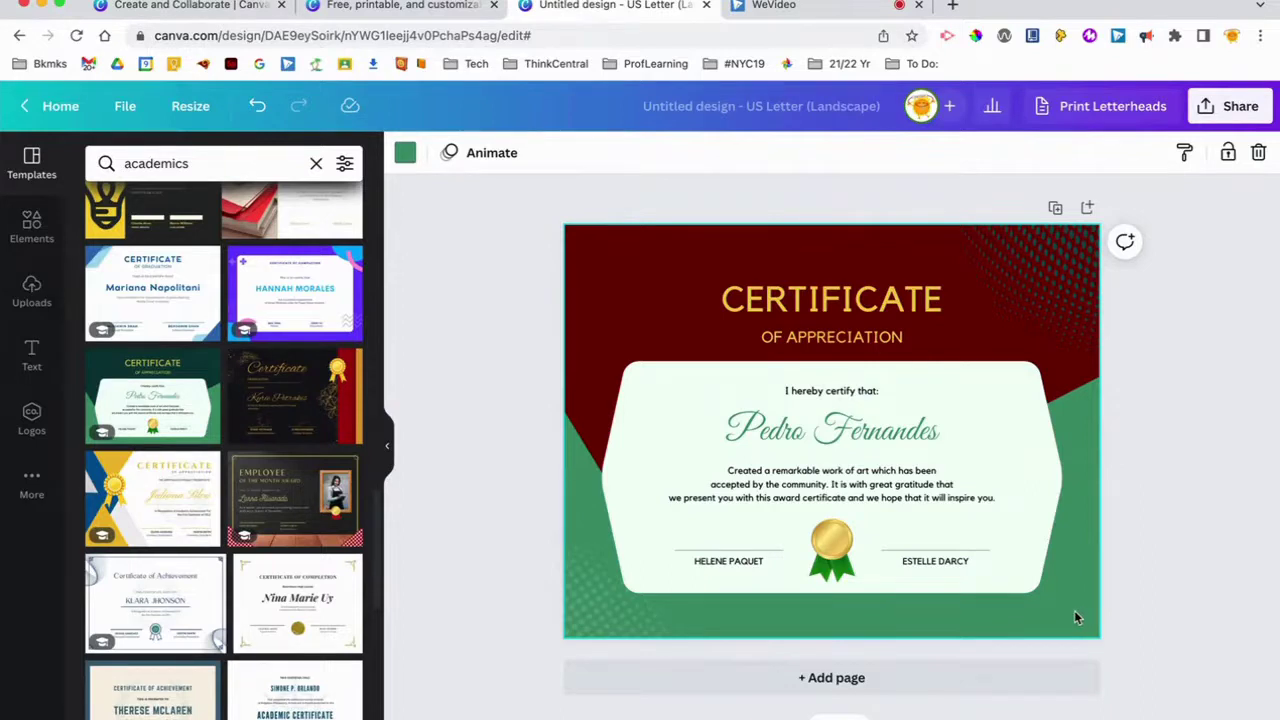
click(405, 157)
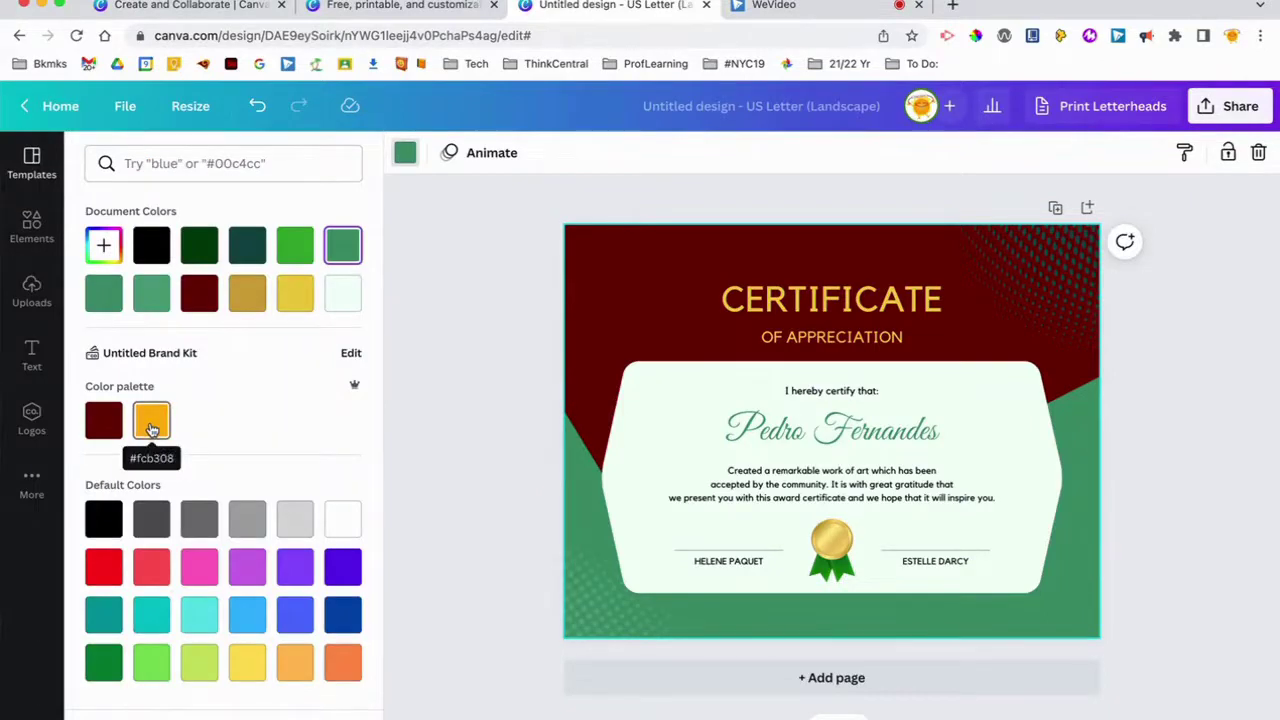
click(152, 429)
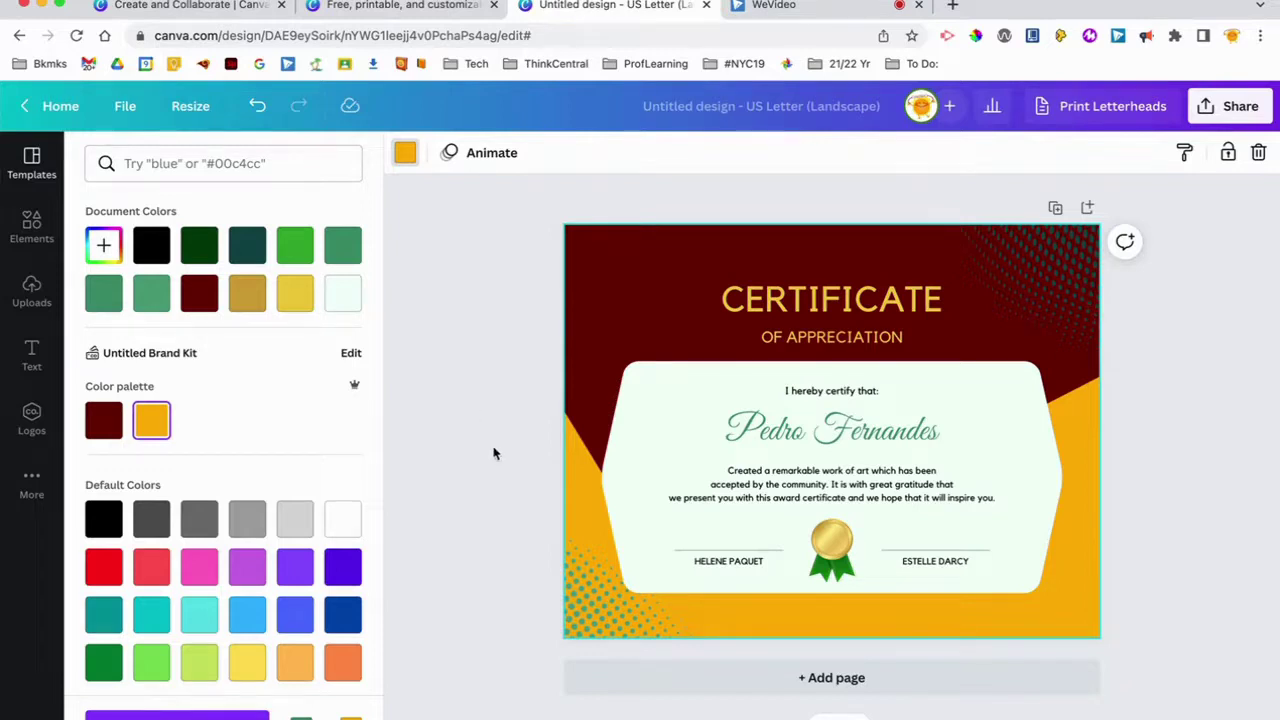
- Recolor the dot pattern in the certificate's lower-left corner with the brand kit's dark maroon
click(590, 610)
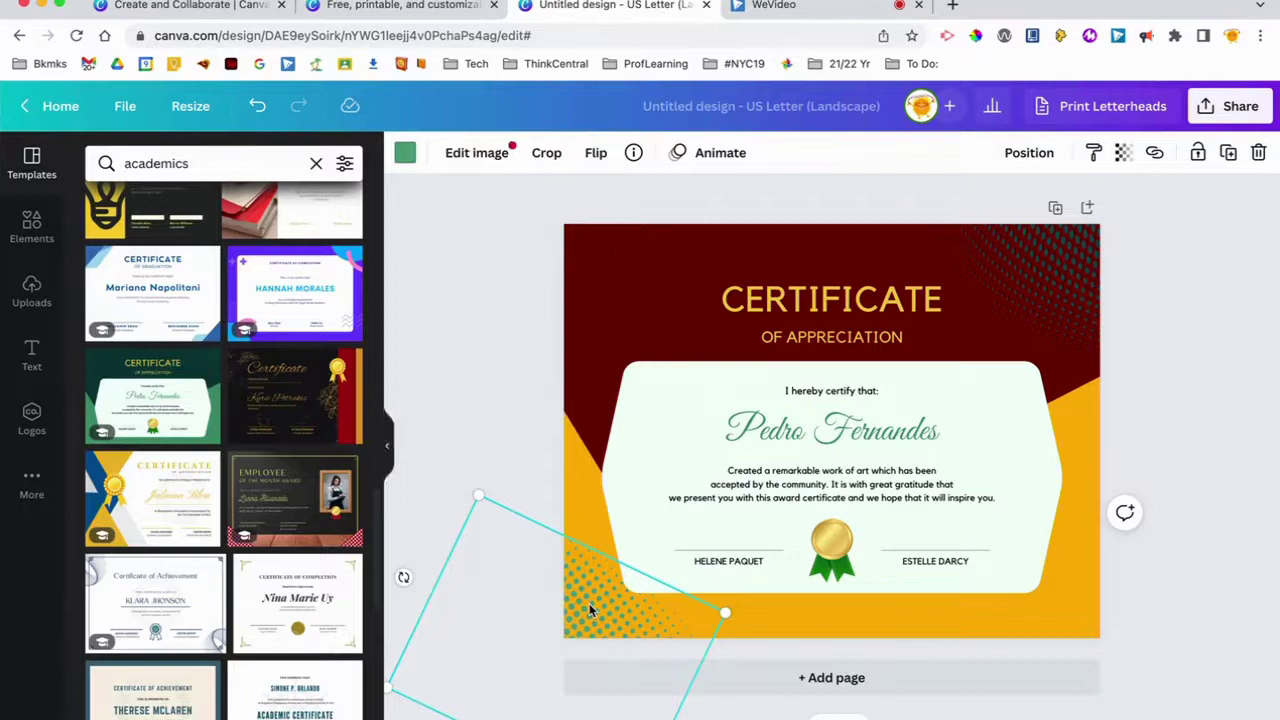
click(405, 155)
click(104, 468)
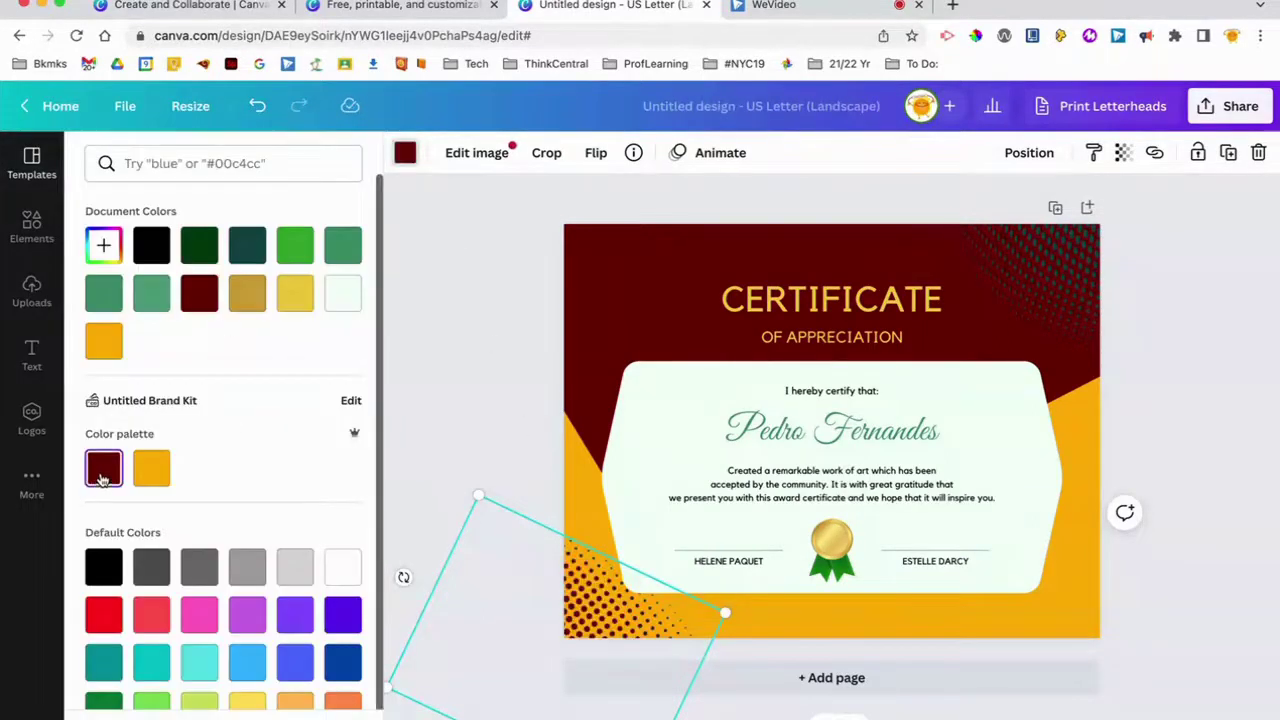
- Recolor the dot pattern in the certificate's upper-right corner with the brand kit's golden orange
key(ctrl+z)
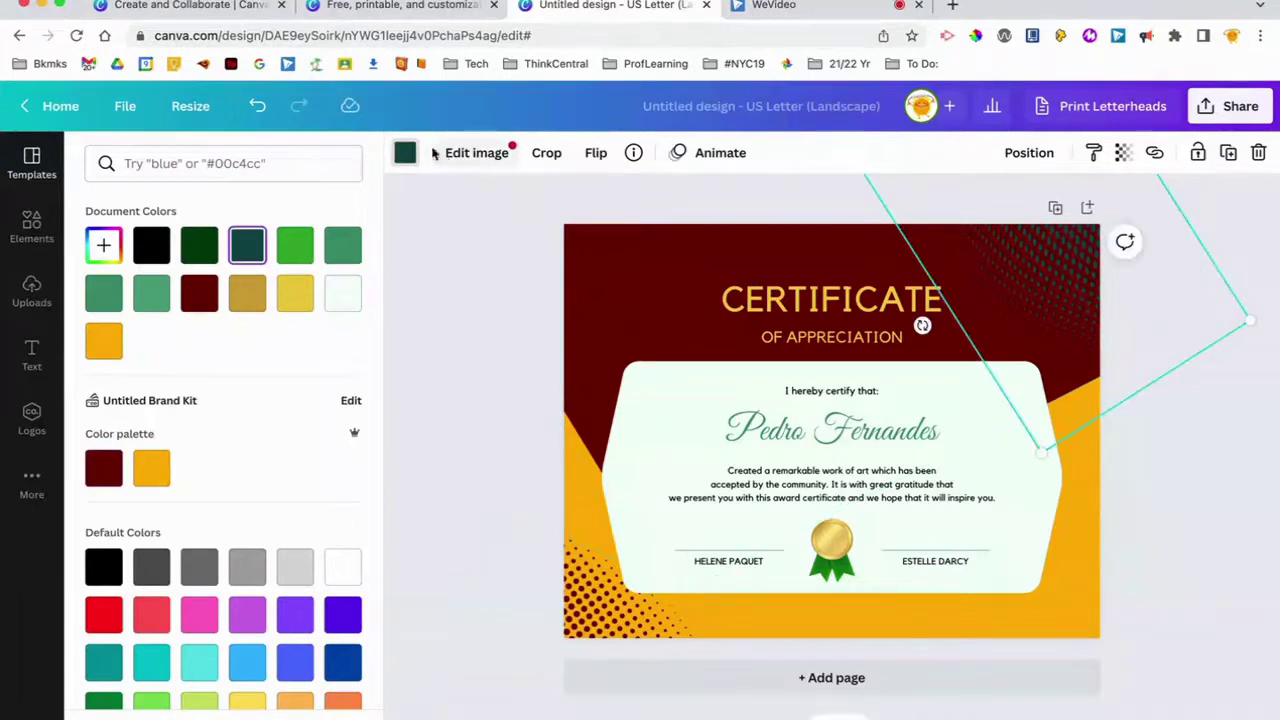
click(410, 154)
click(405, 154)
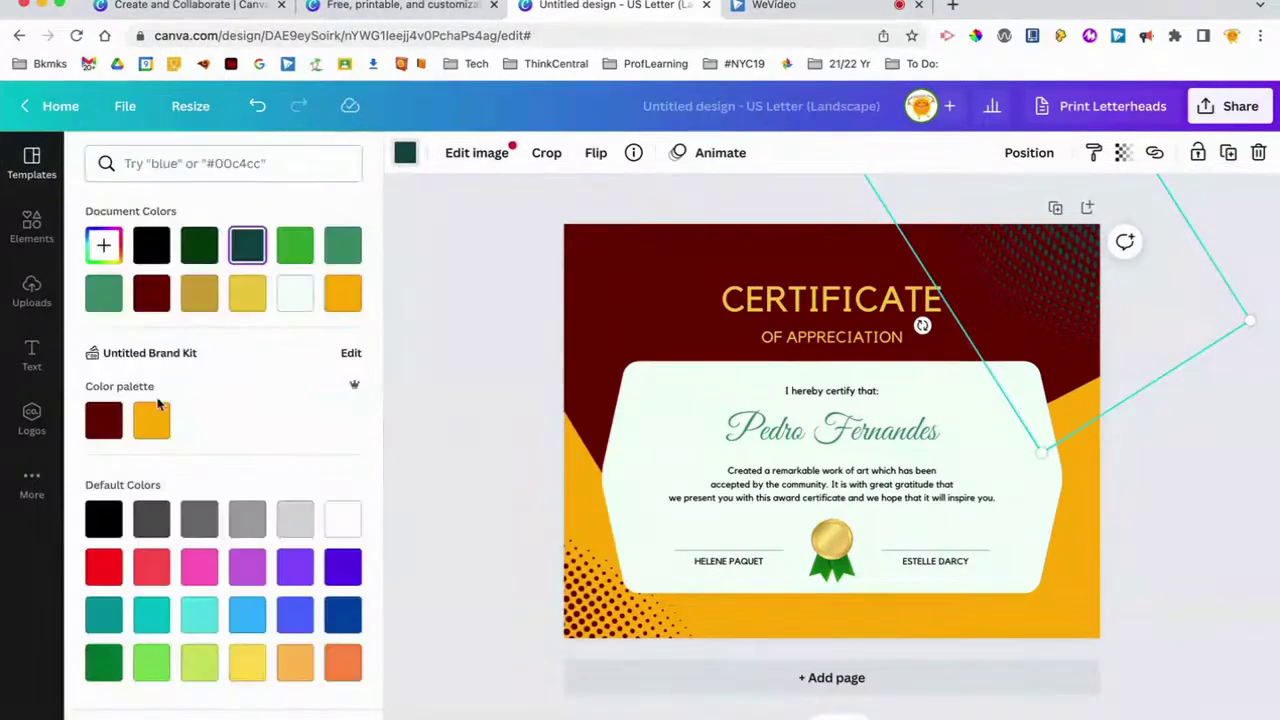
click(155, 423)
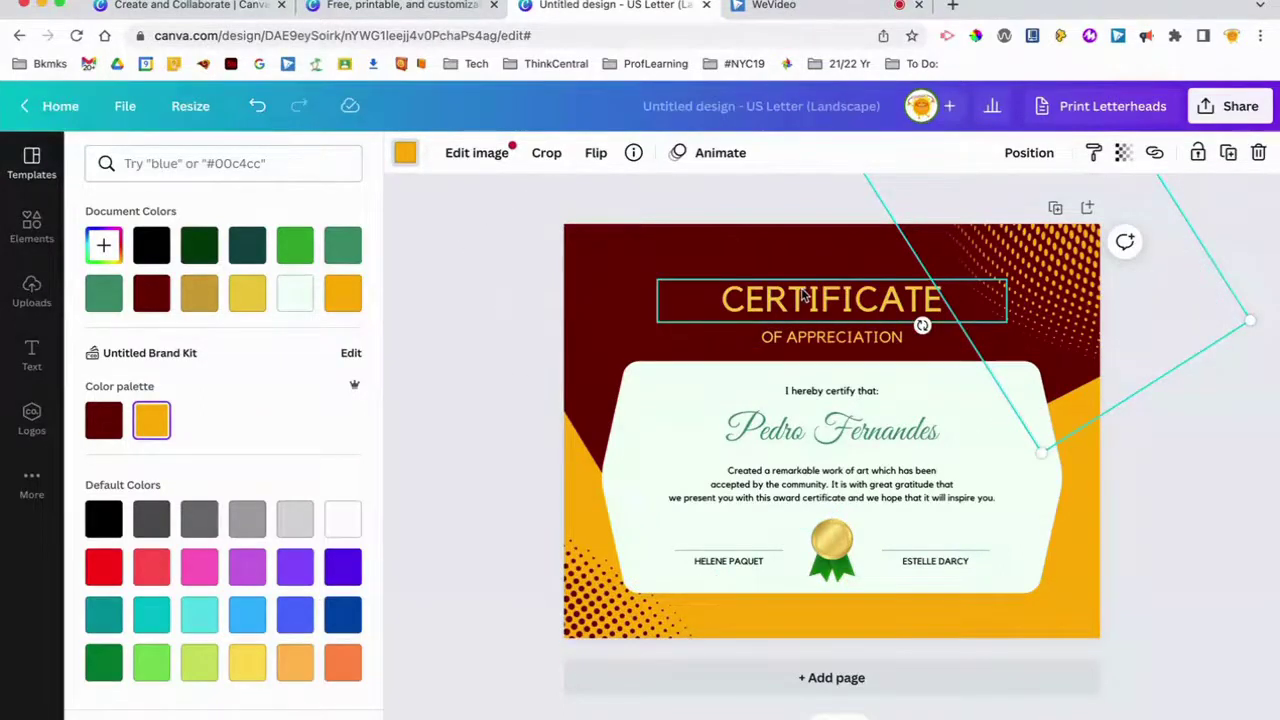
- Replace the word APPRECIATION in the certificate's subtitle with ACHIEVEMENT
click(815, 343)
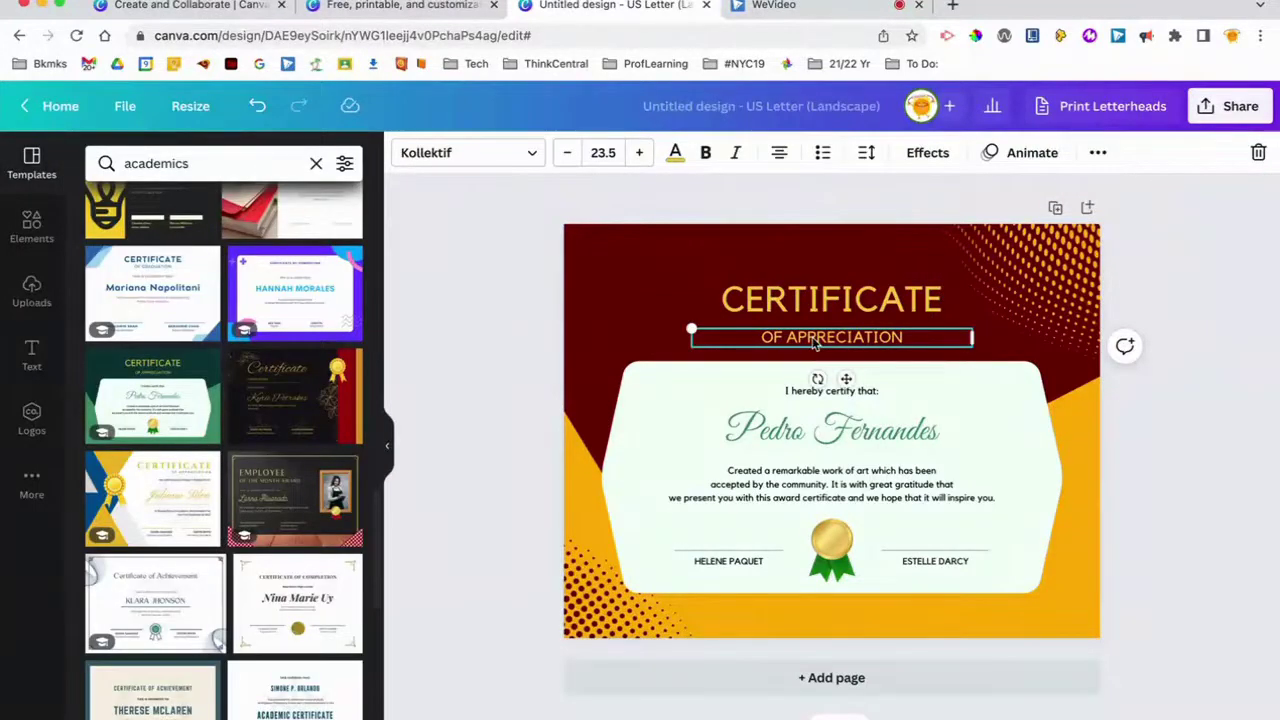
double_click(815, 342)
double_click(813, 339)
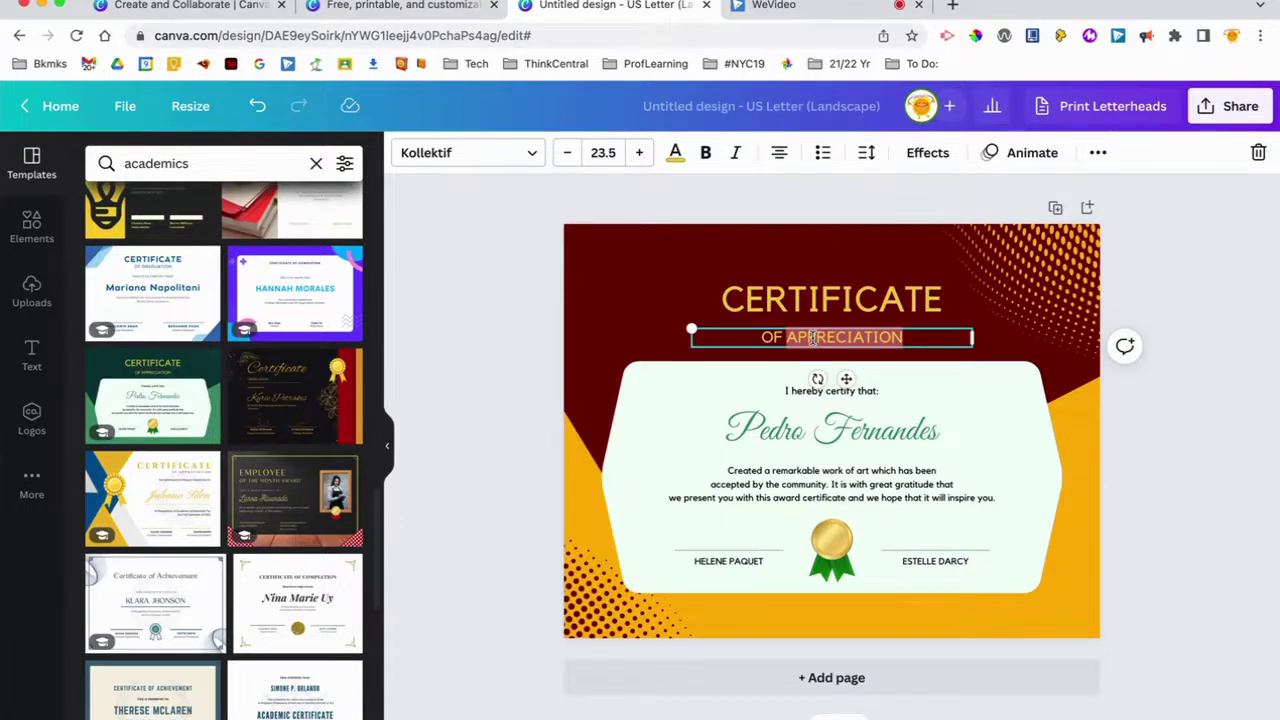
text(ACHIEVEMENT)
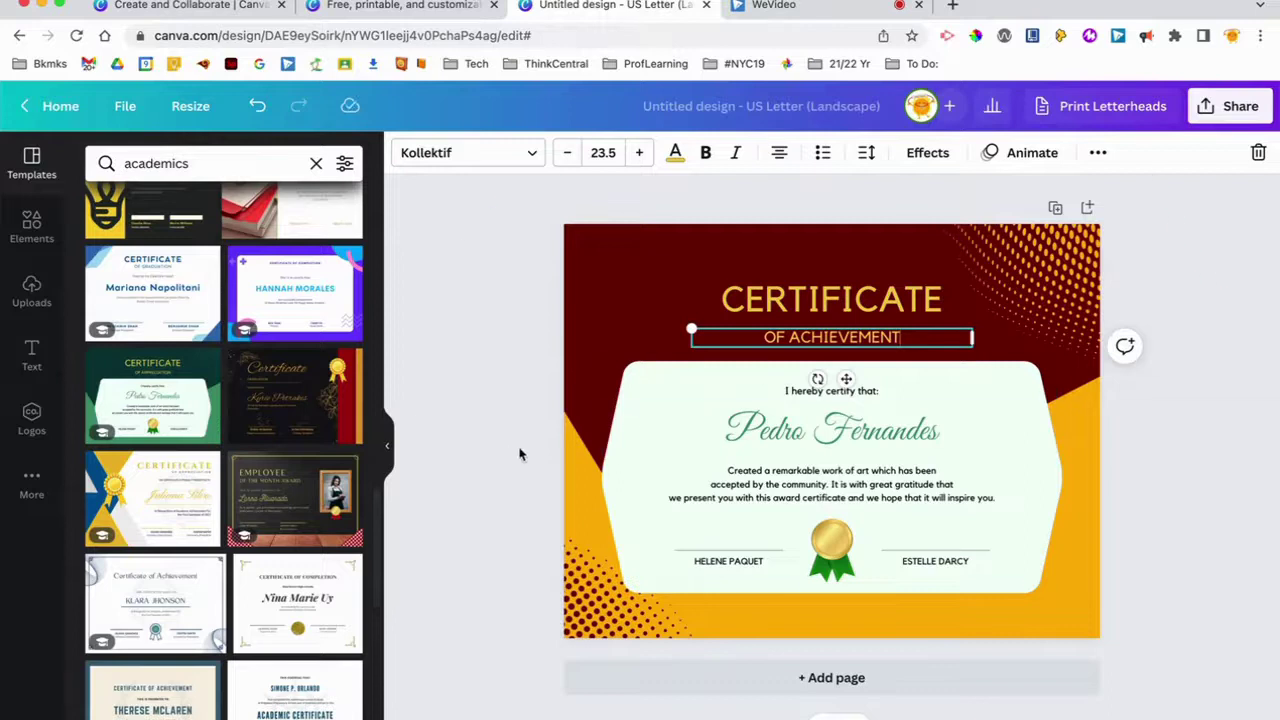
click(490, 462)
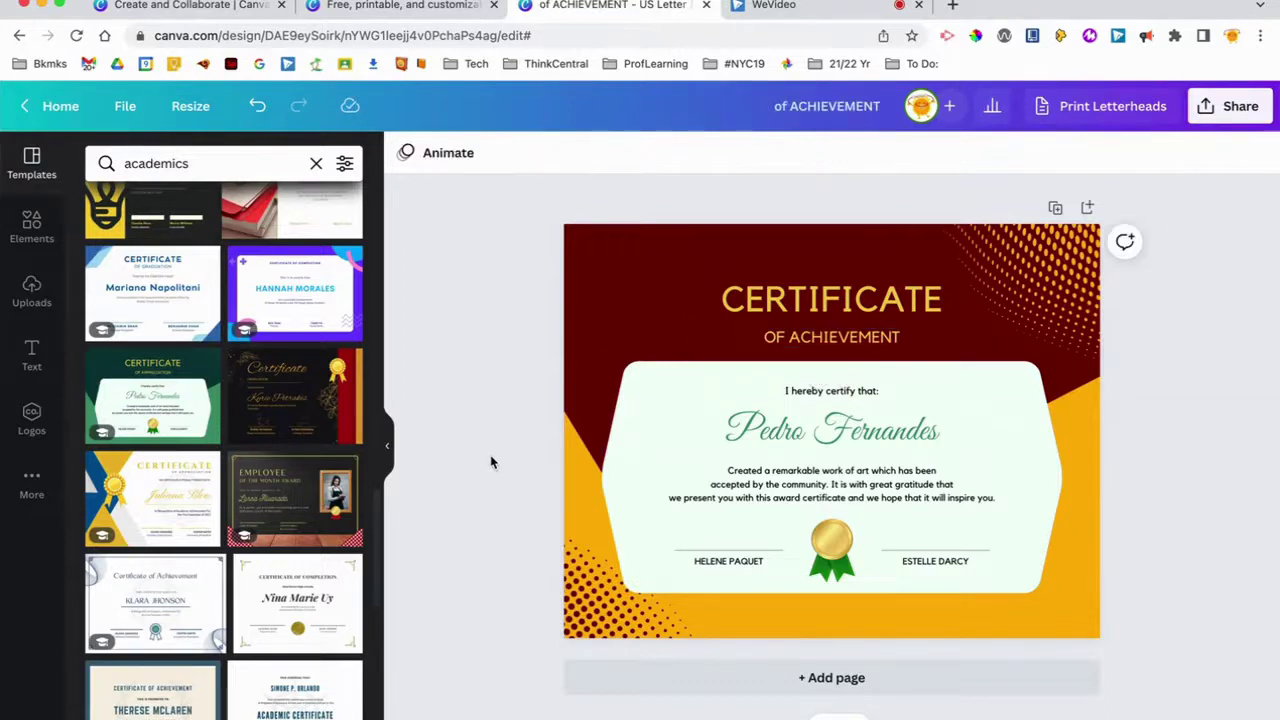